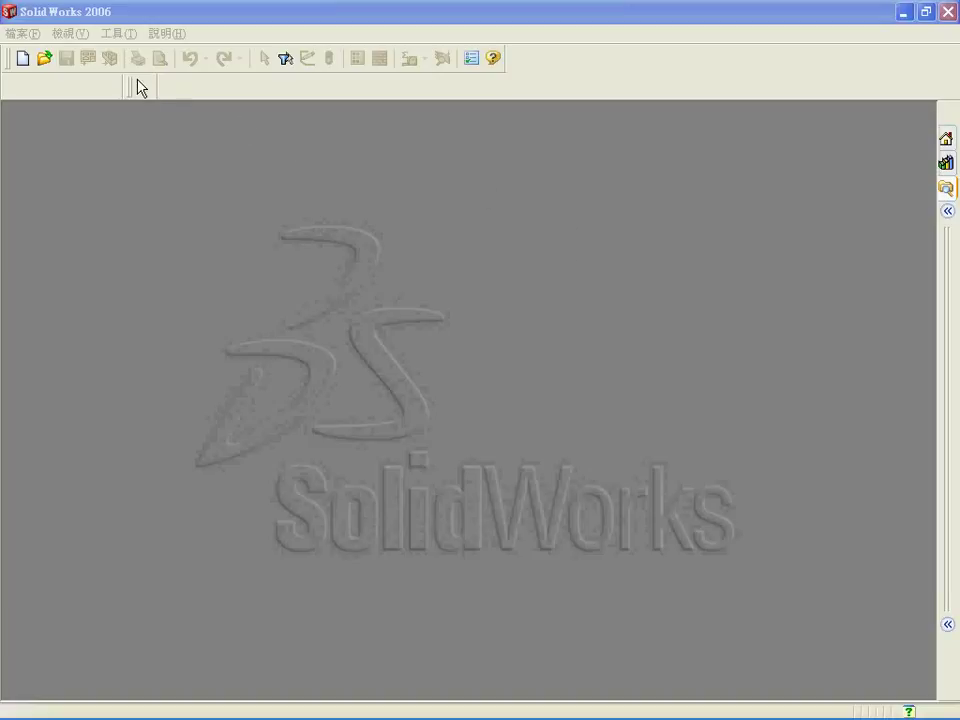
Open pressurevessel1.SLDPRT from the SolidWorks Examples folder
click(53, 61)
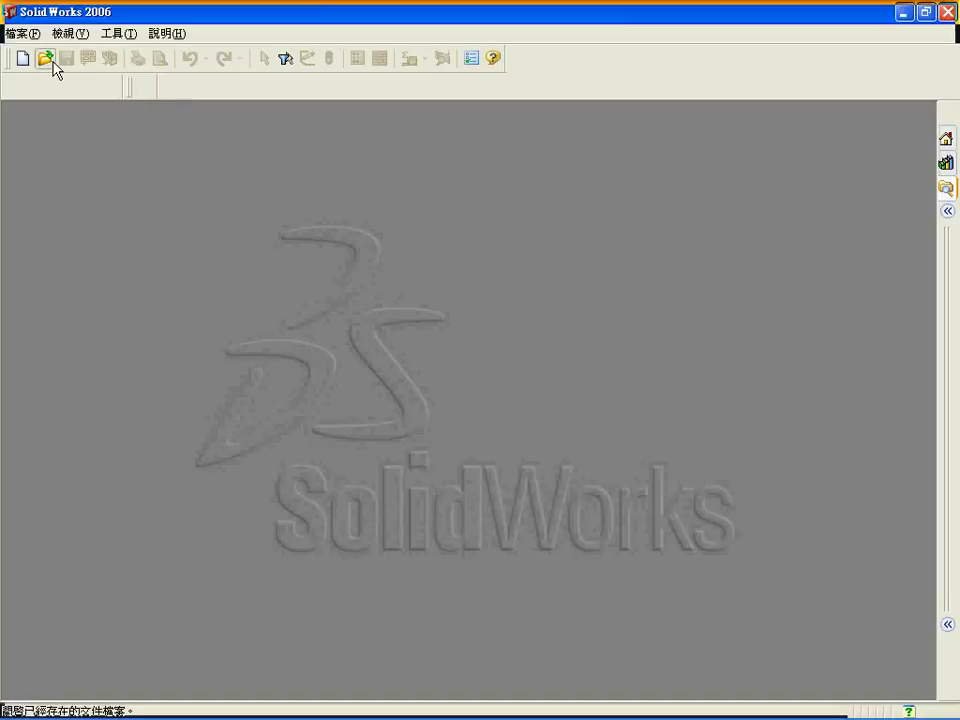
click(53, 62)
click(593, 352)
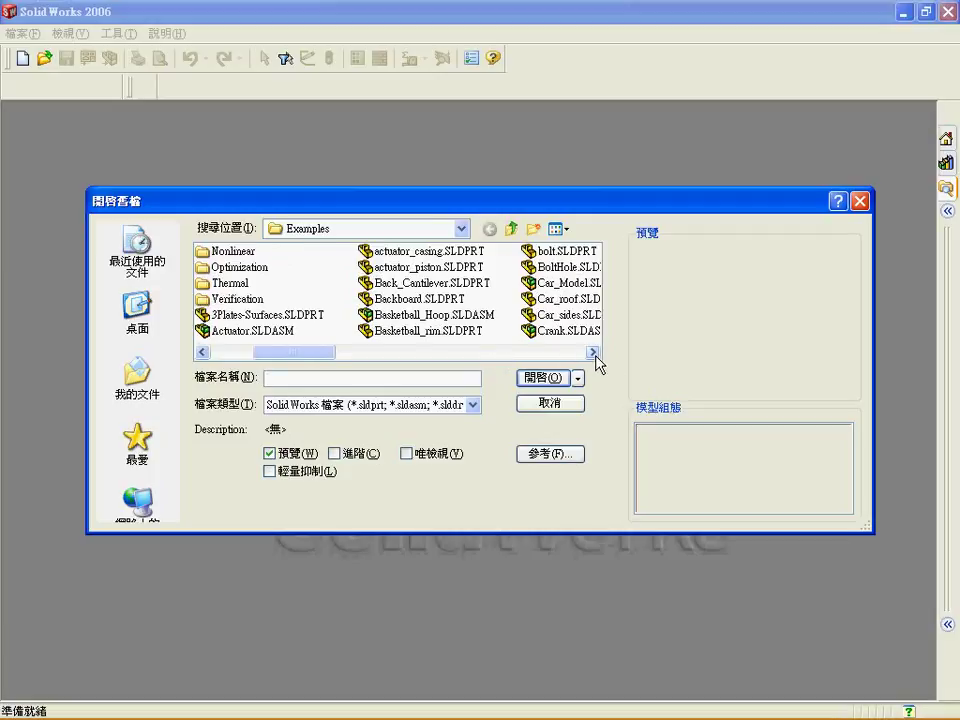
click(593, 352)
click(593, 352)
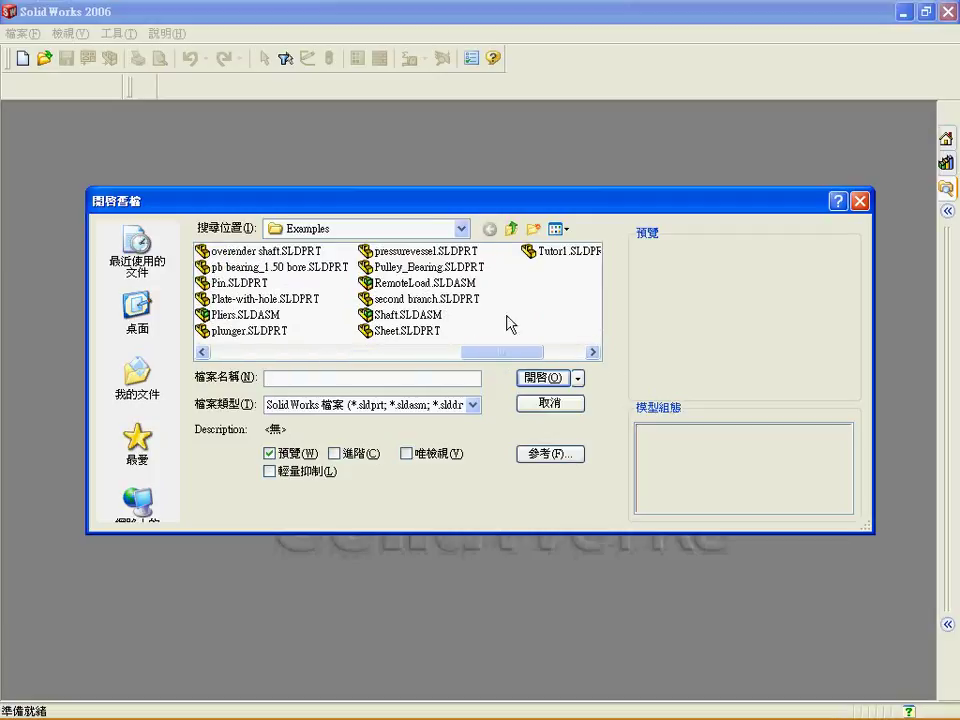
click(398, 251)
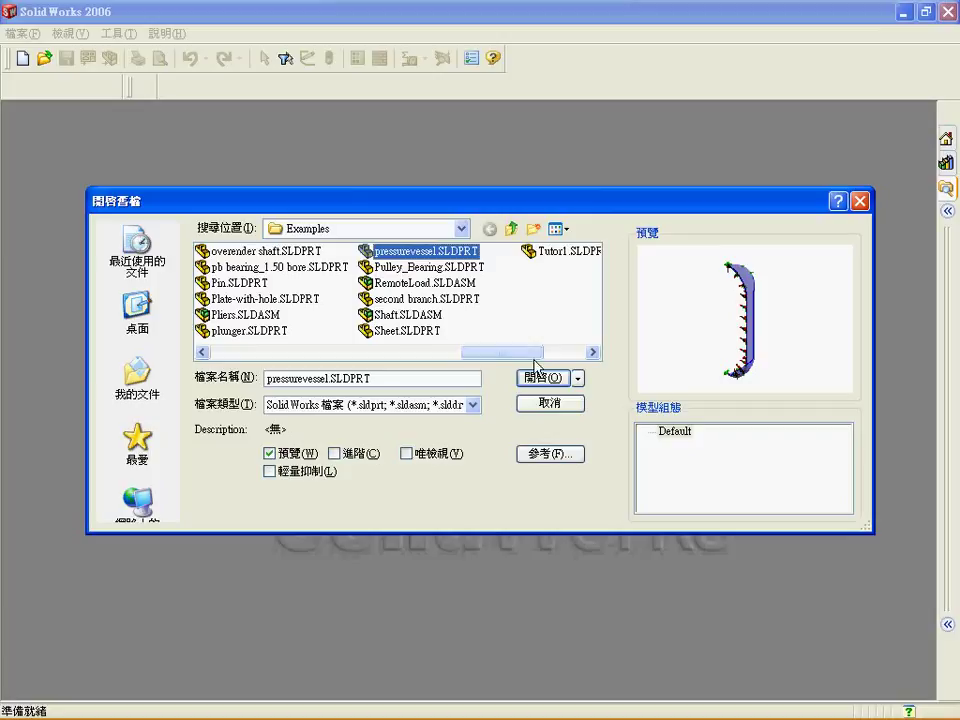
click(543, 378)
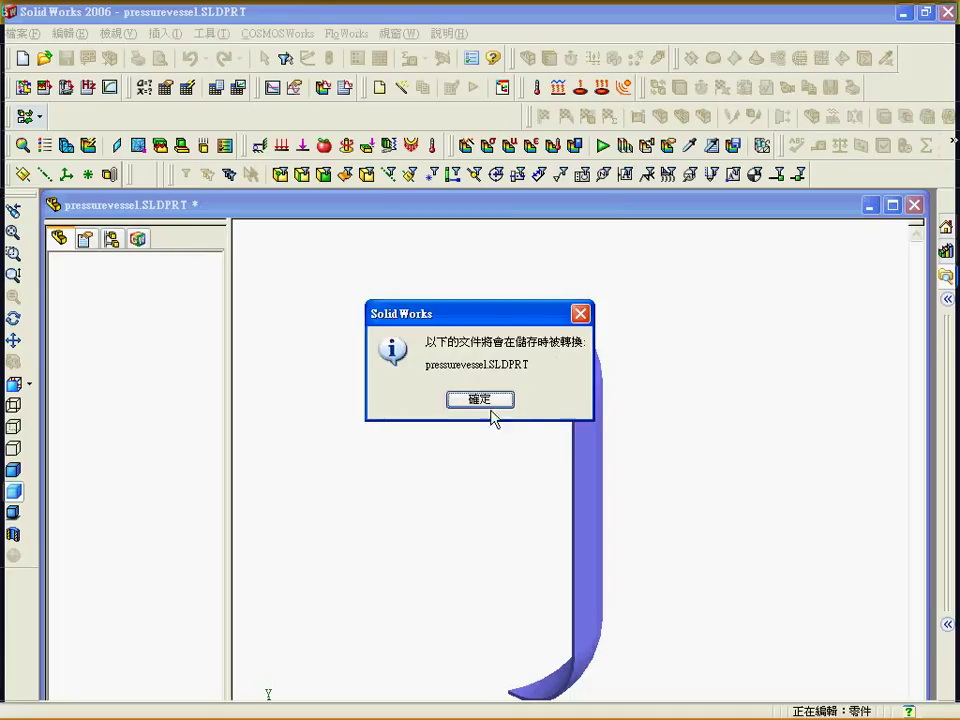
Dismiss the conversion notice, maximize the part window, and create solid-mesh study 專題 1
click(488, 402)
click(892, 204)
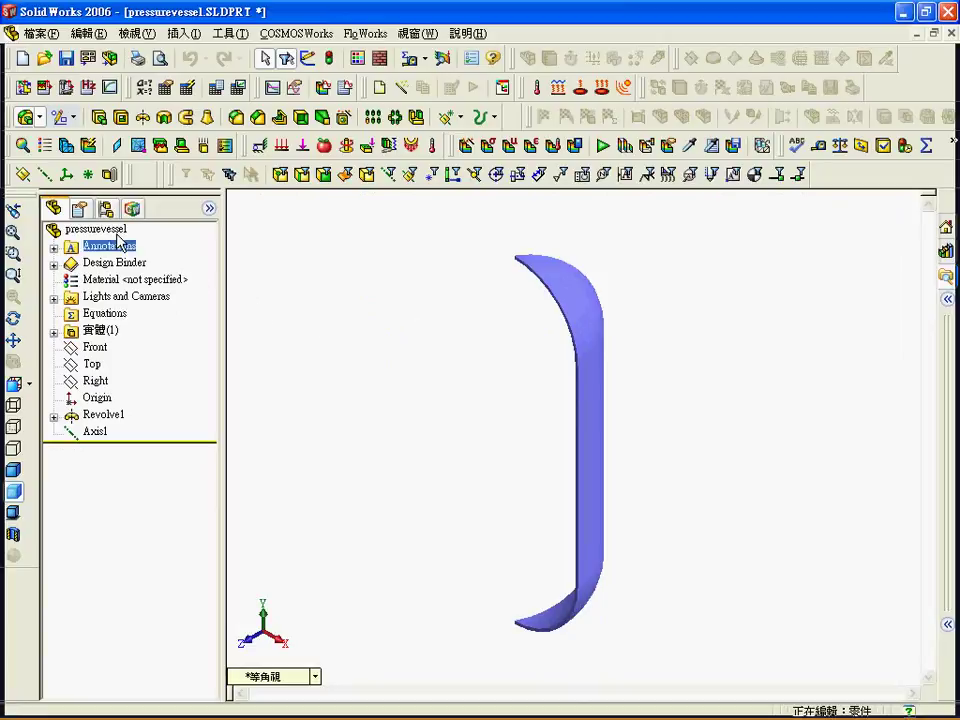
click(95, 229)
click(22, 146)
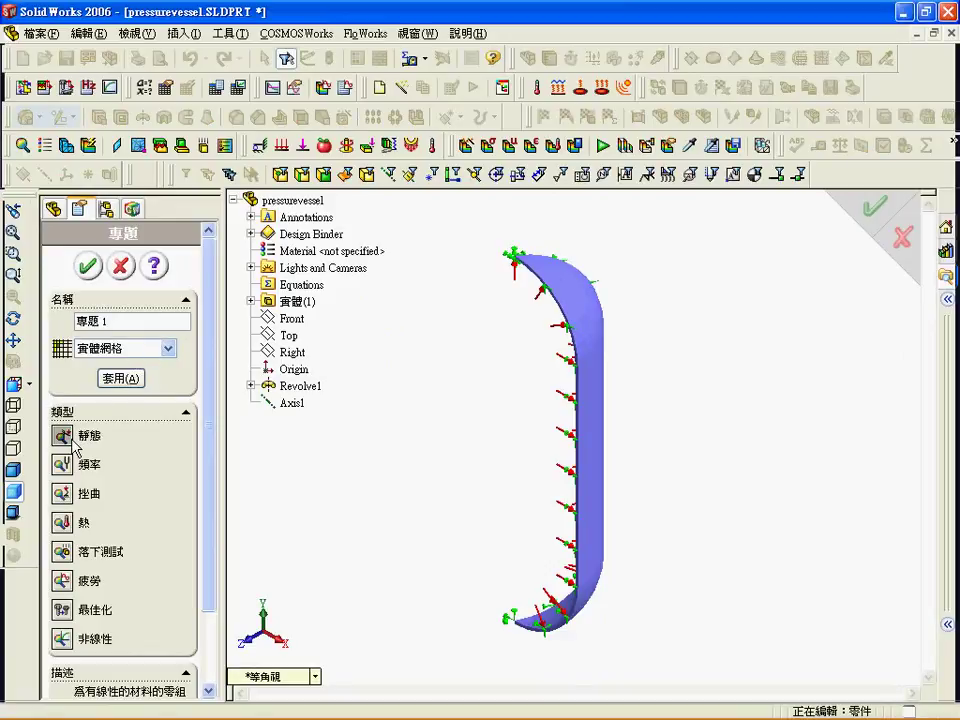
click(88, 266)
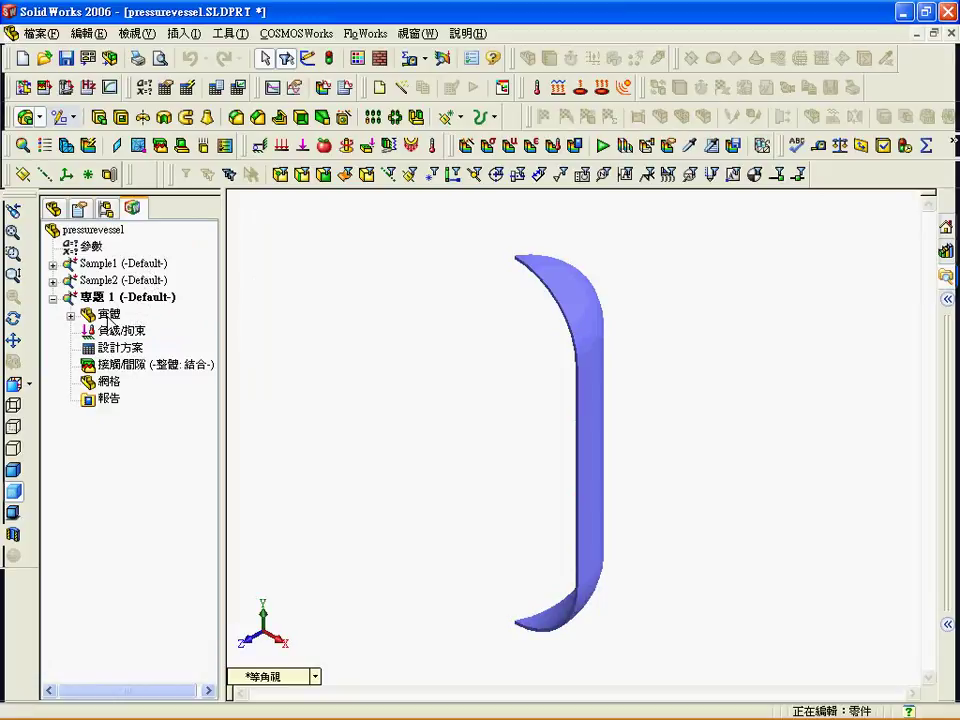
Apply alloy steel (合金鋼) from the solidworks materials library to all bodies
right_click(108, 318)
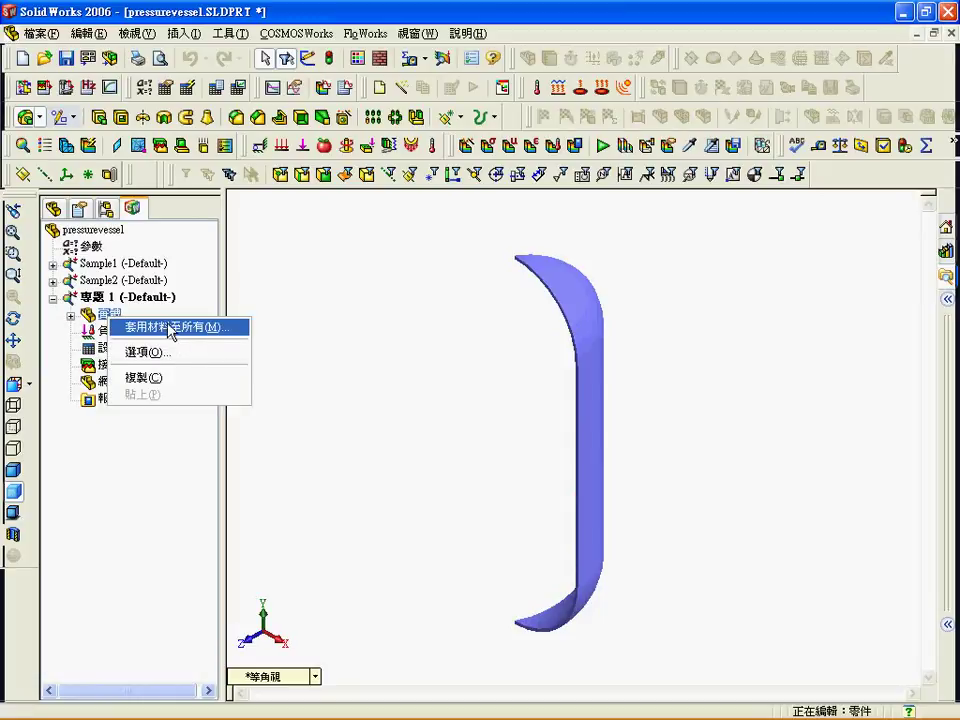
click(170, 327)
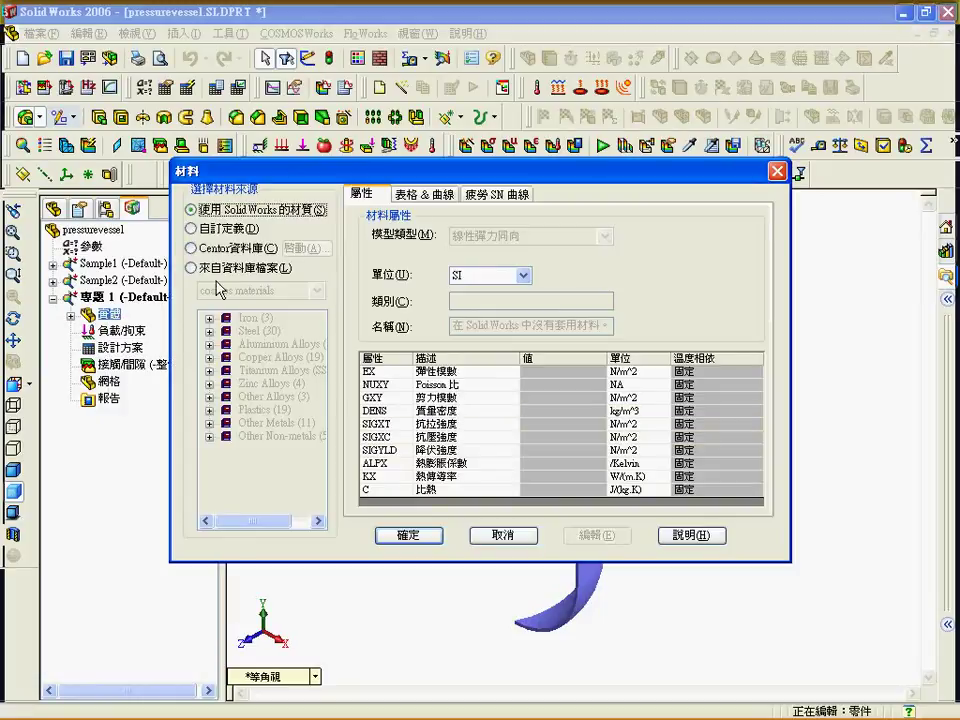
click(227, 273)
click(316, 290)
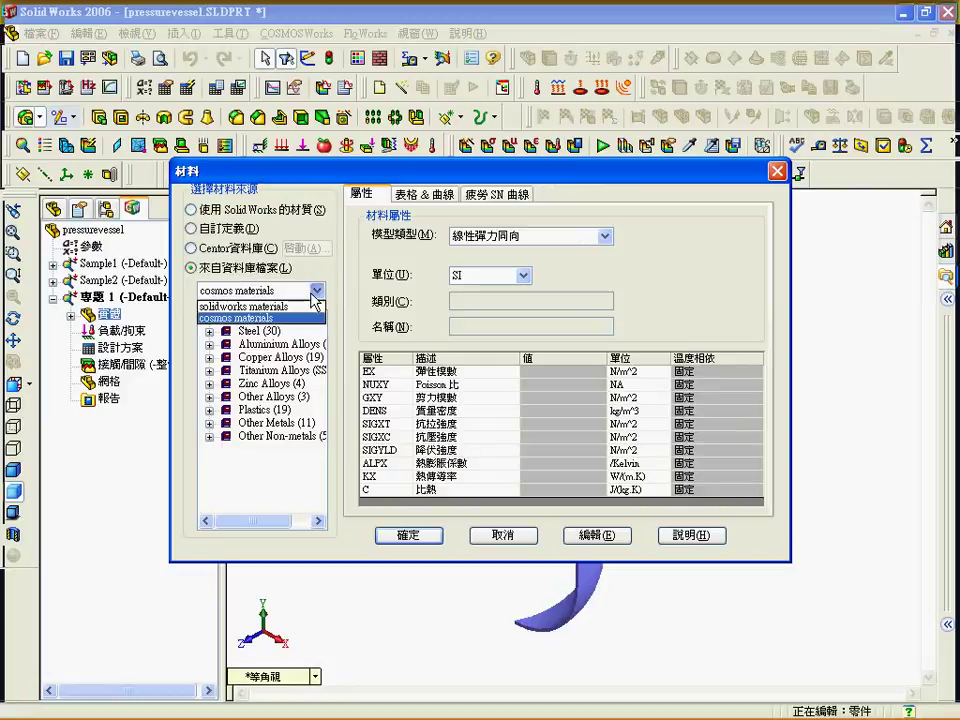
click(294, 308)
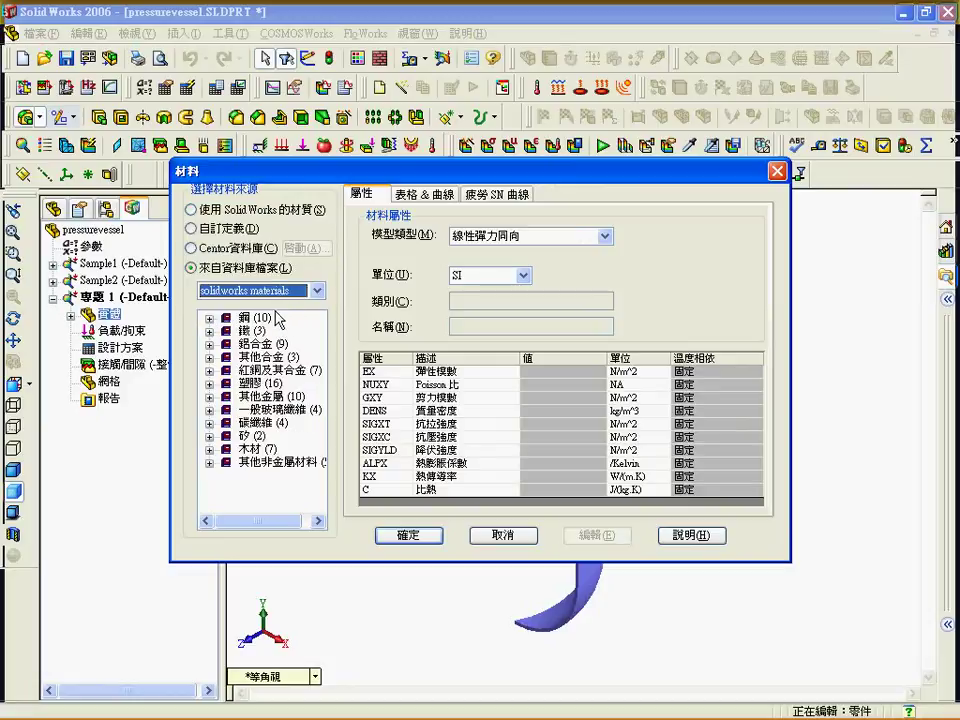
click(209, 318)
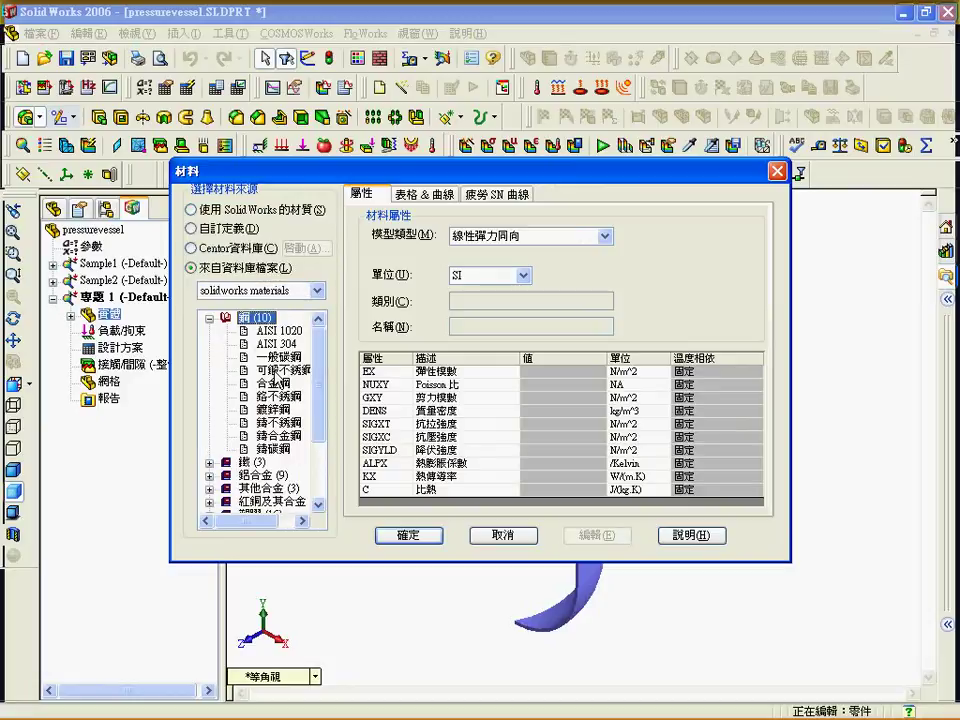
click(275, 383)
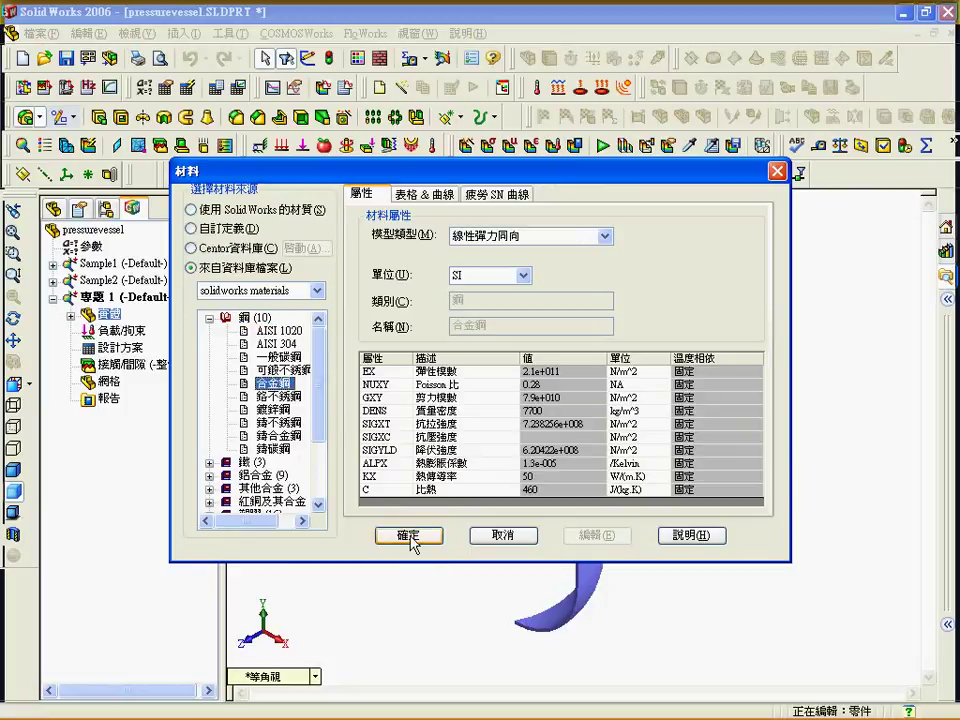
click(410, 538)
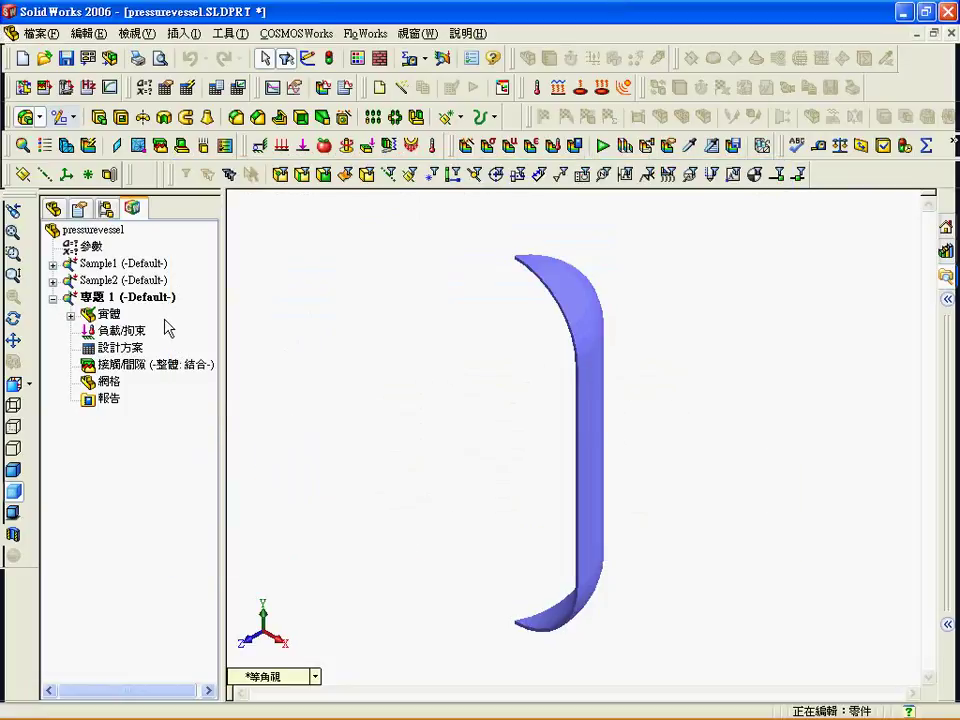
Expand the solid body list to check Body 1's material, then collapse it
click(70, 314)
click(88, 331)
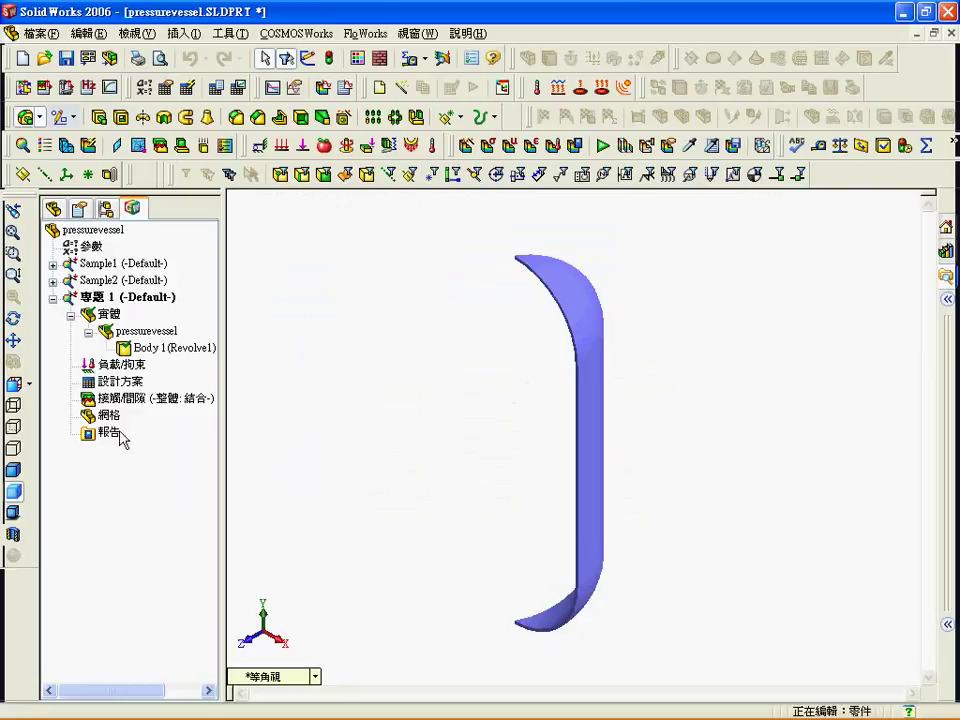
drag(146, 690, 183, 690)
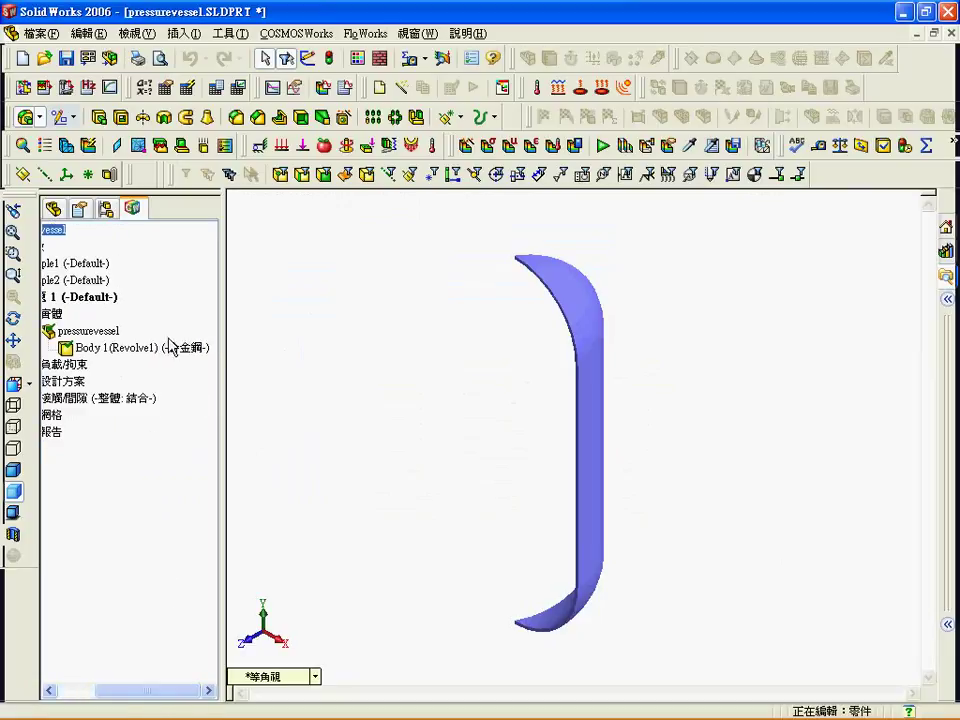
click(200, 348)
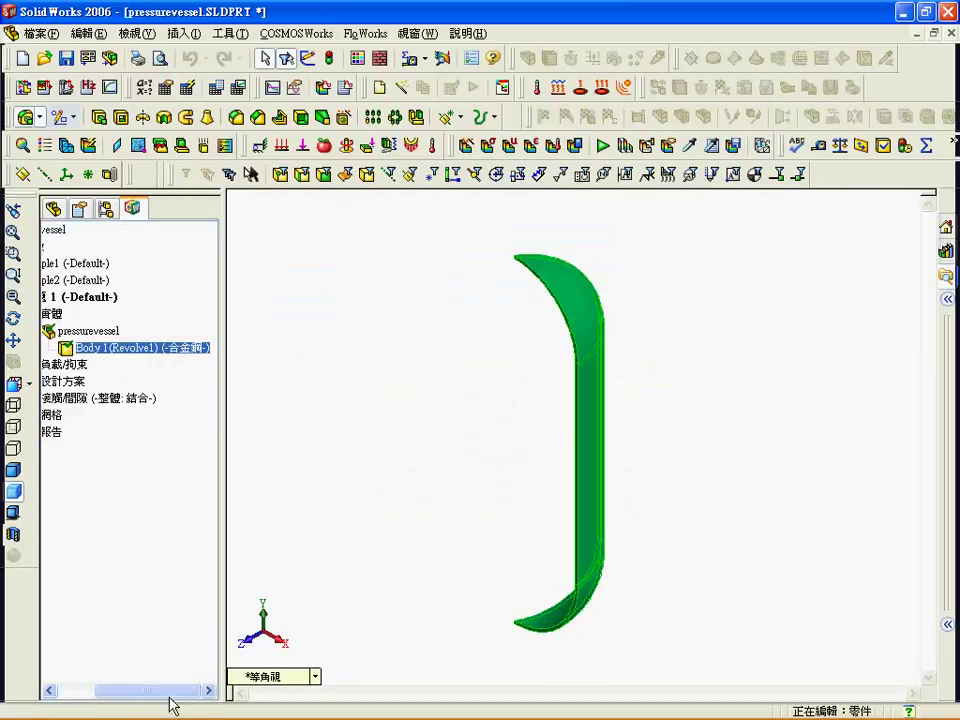
drag(172, 690, 135, 690)
click(70, 314)
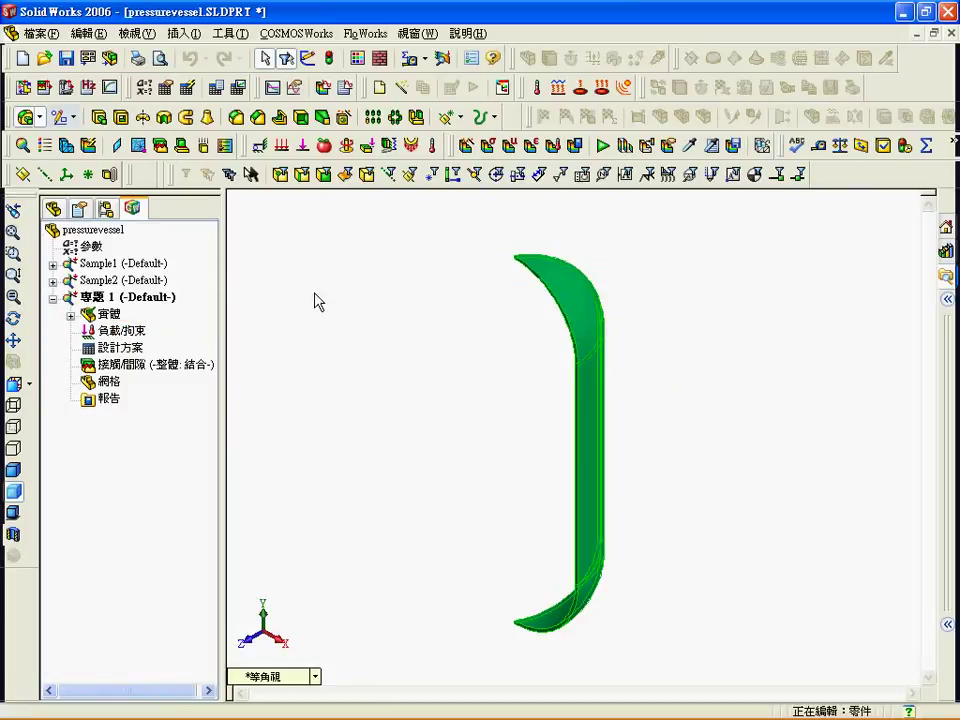
click(371, 311)
Add a symmetry (對稱) restraint on the vessel's two cut faces
click(258, 146)
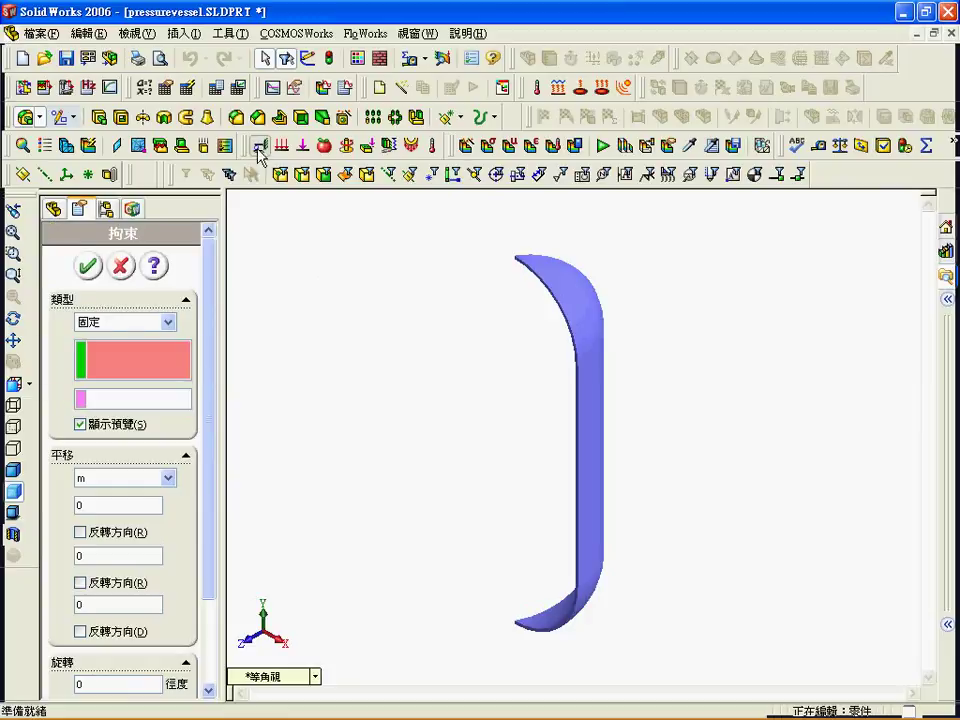
mouse_move(392, 420)
middle_down()
mouse_move(437, 392)
mouse_move(574, 469)
mouse_move(470, 442)
mouse_move(531, 435)
middle_up()
scroll(590, 300, down, 3)
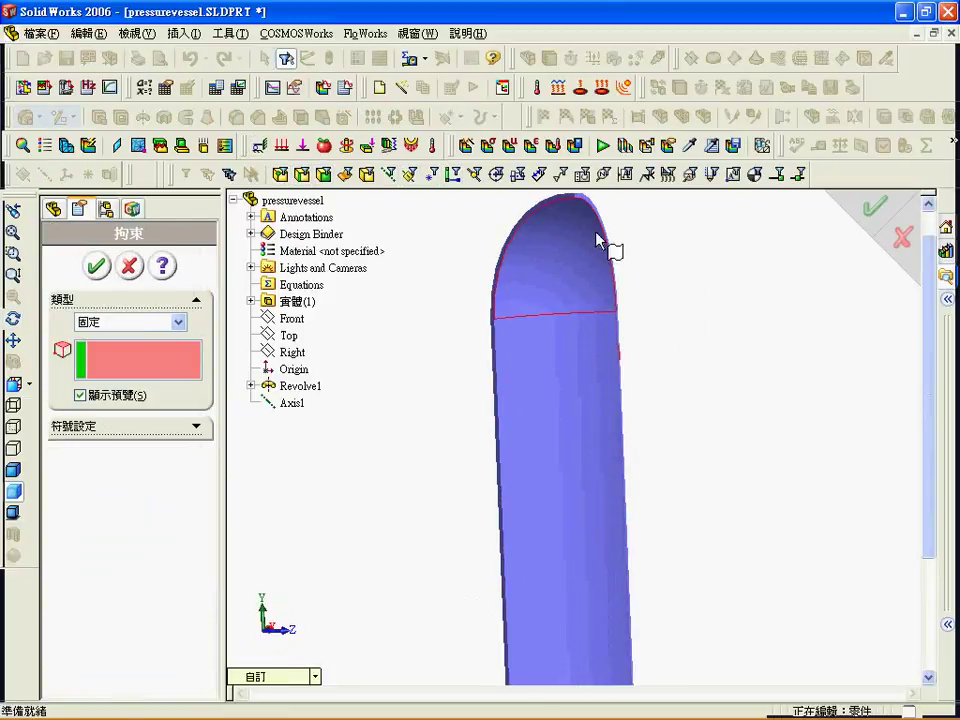
scroll(514, 403, down, 5)
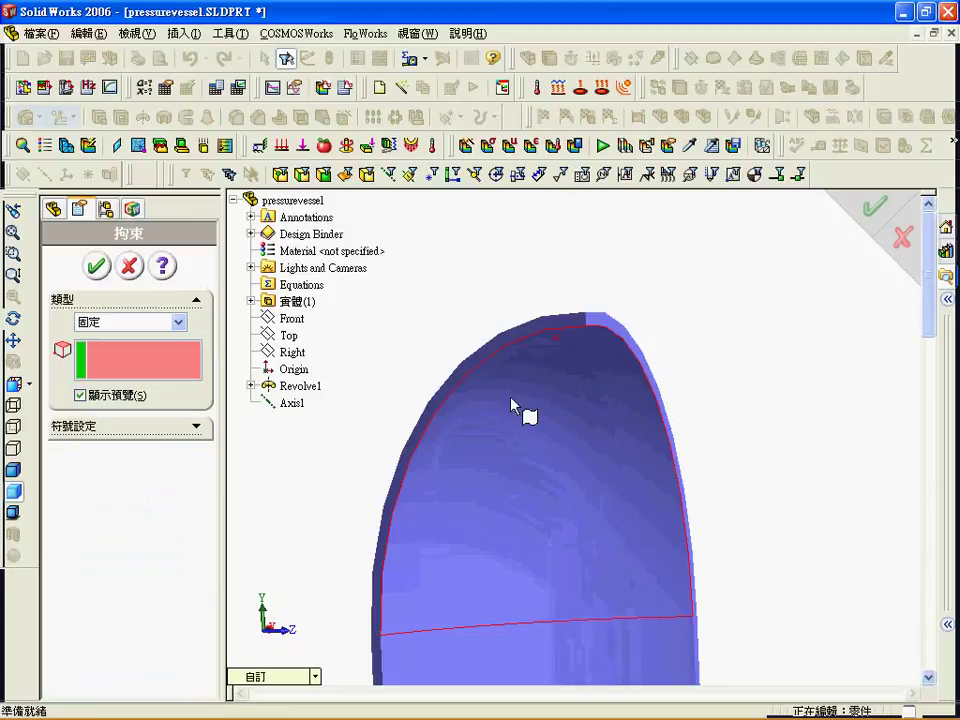
click(152, 322)
click(118, 363)
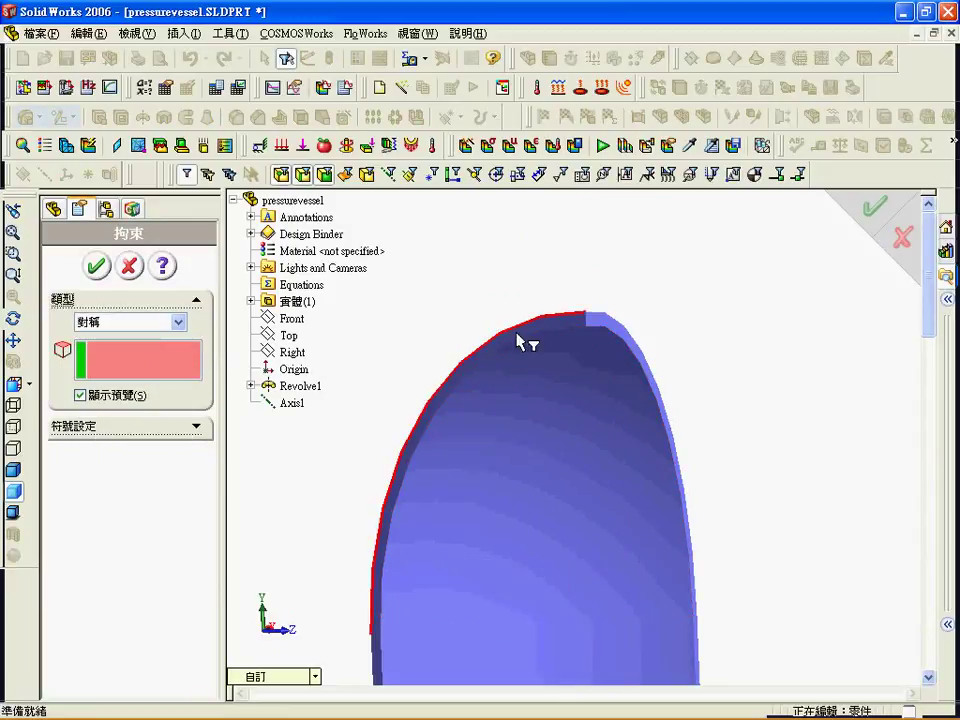
click(613, 327)
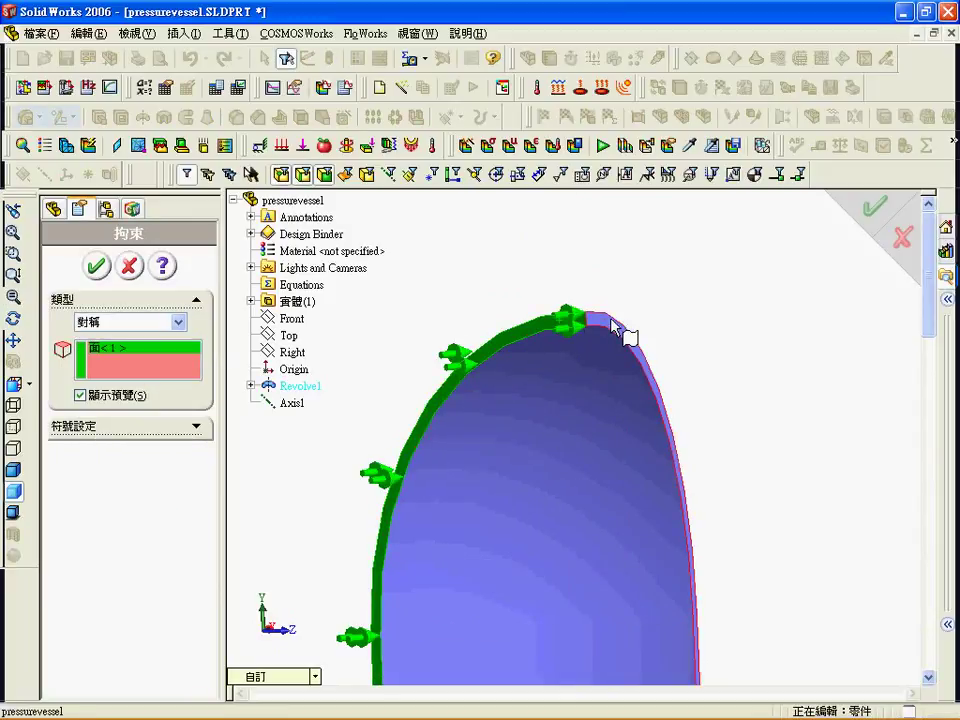
click(615, 330)
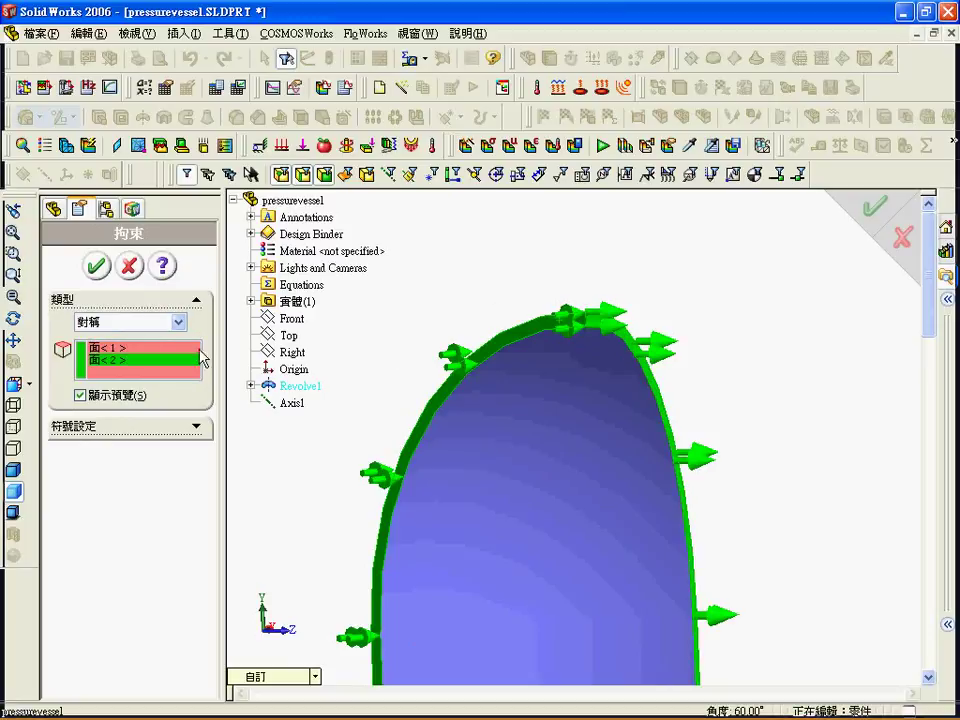
click(95, 268)
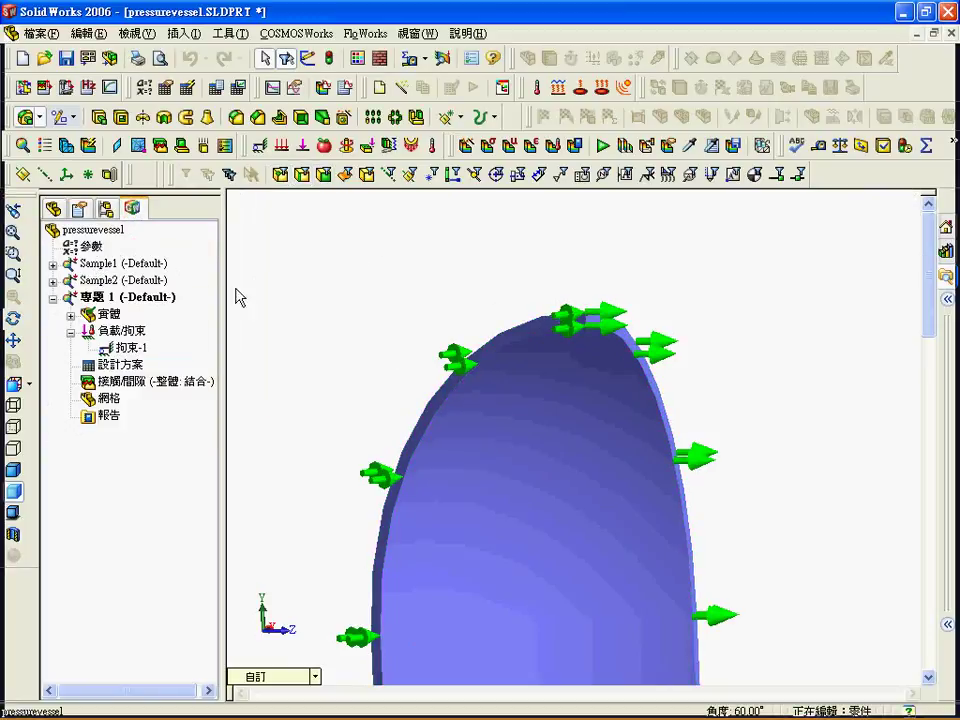
Add a fixed restraint on the vessel's top vertex and zoom to fit
click(261, 148)
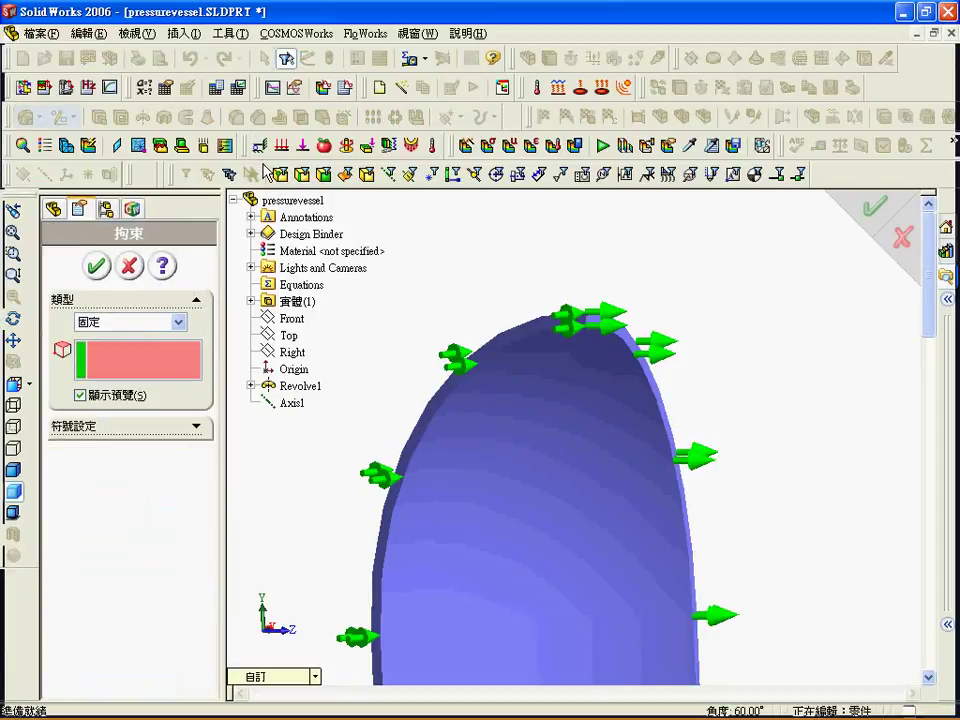
click(585, 313)
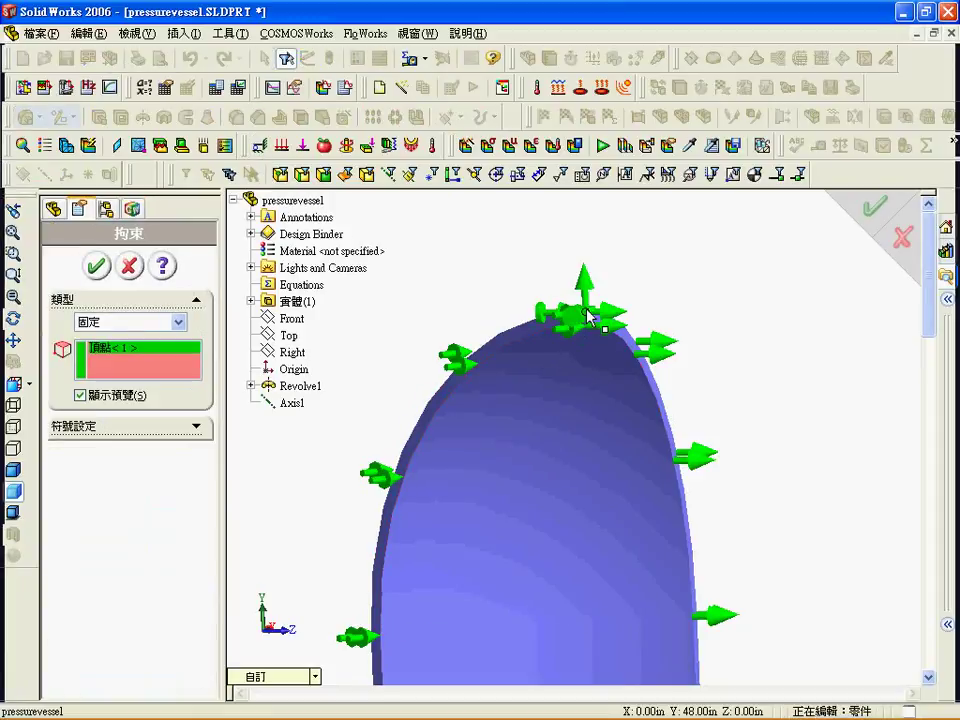
click(97, 267)
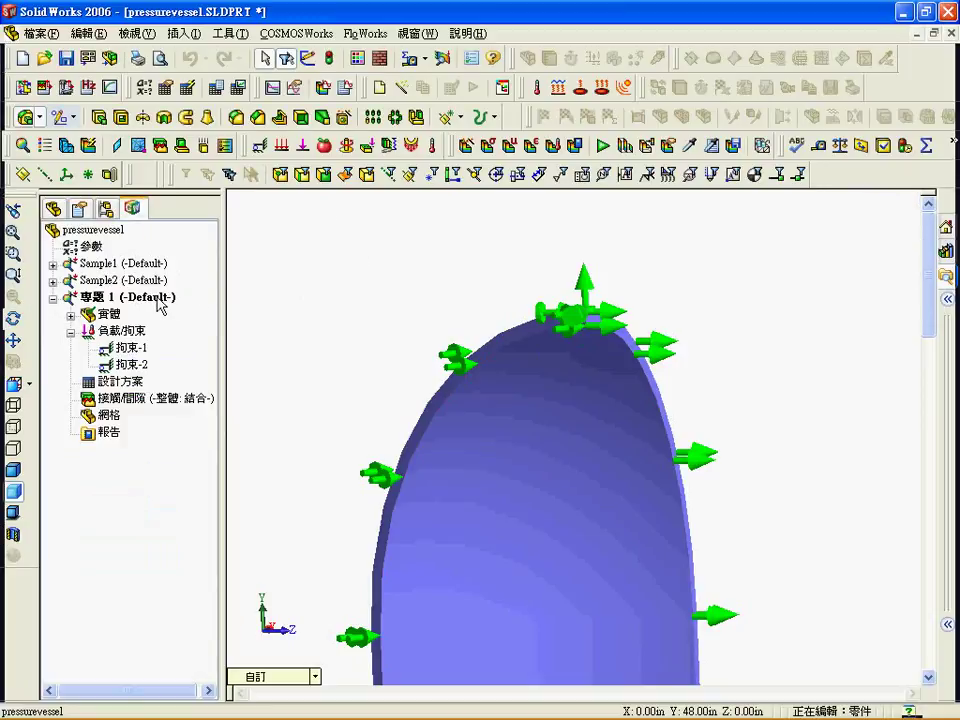
click(14, 233)
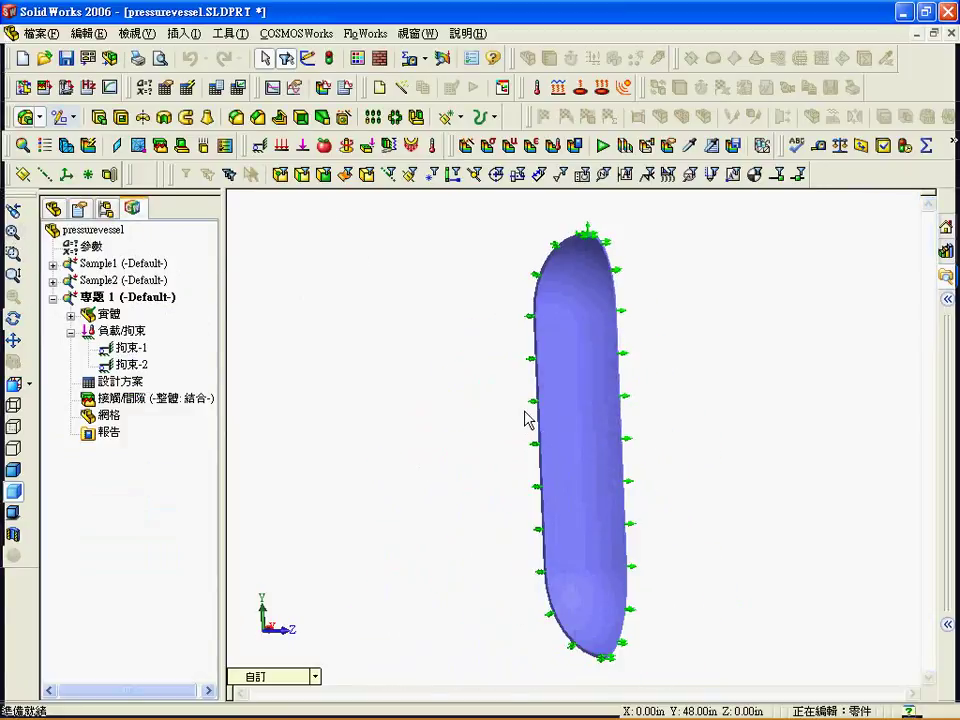
Apply 200 psi (English IPS) pressure to the top cap, cylinder and bottom cap faces
click(281, 146)
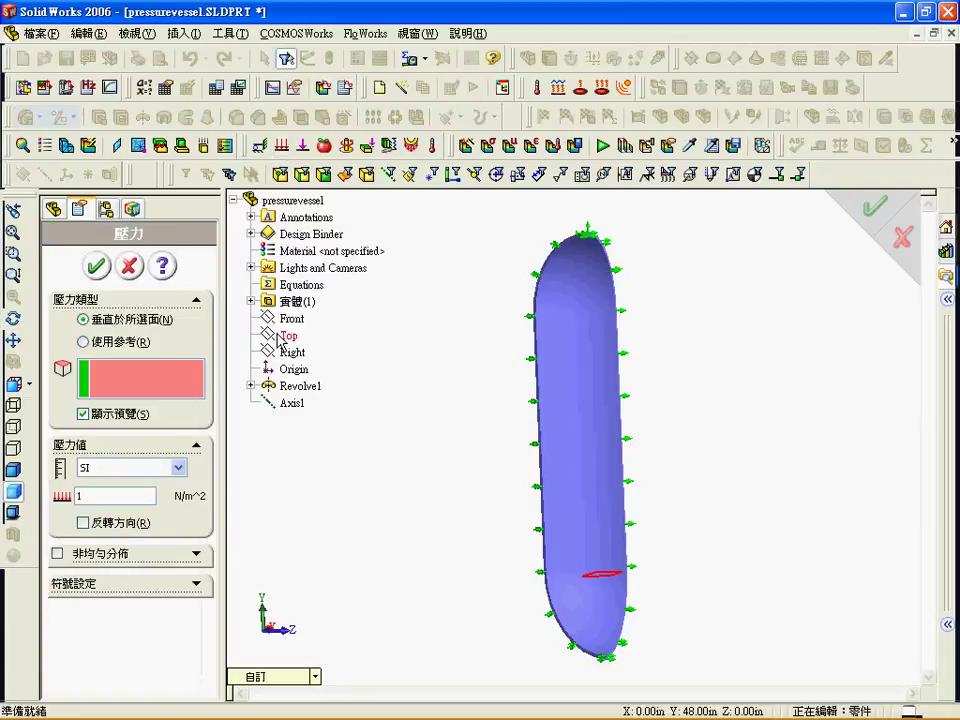
click(575, 295)
click(579, 372)
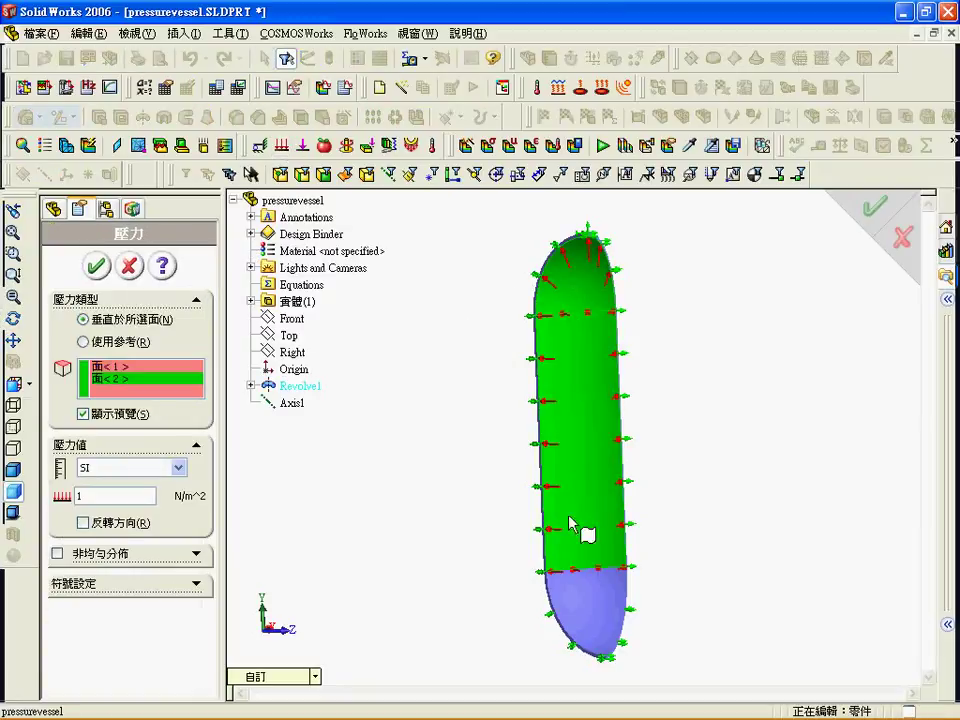
click(590, 620)
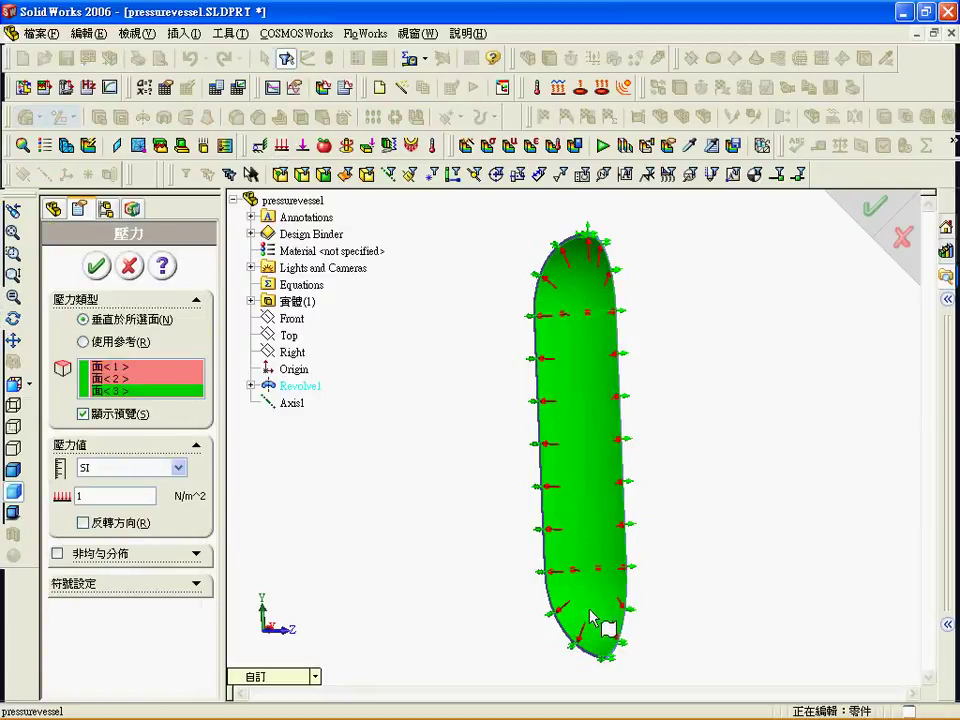
click(178, 467)
click(157, 503)
drag(140, 496, 62, 500)
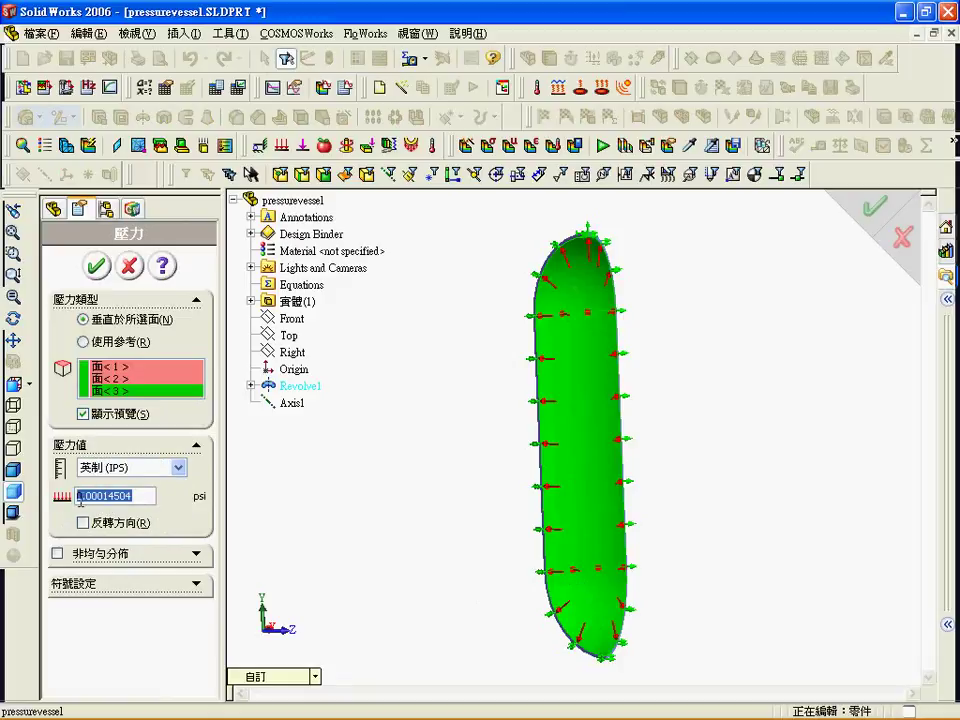
text(200)
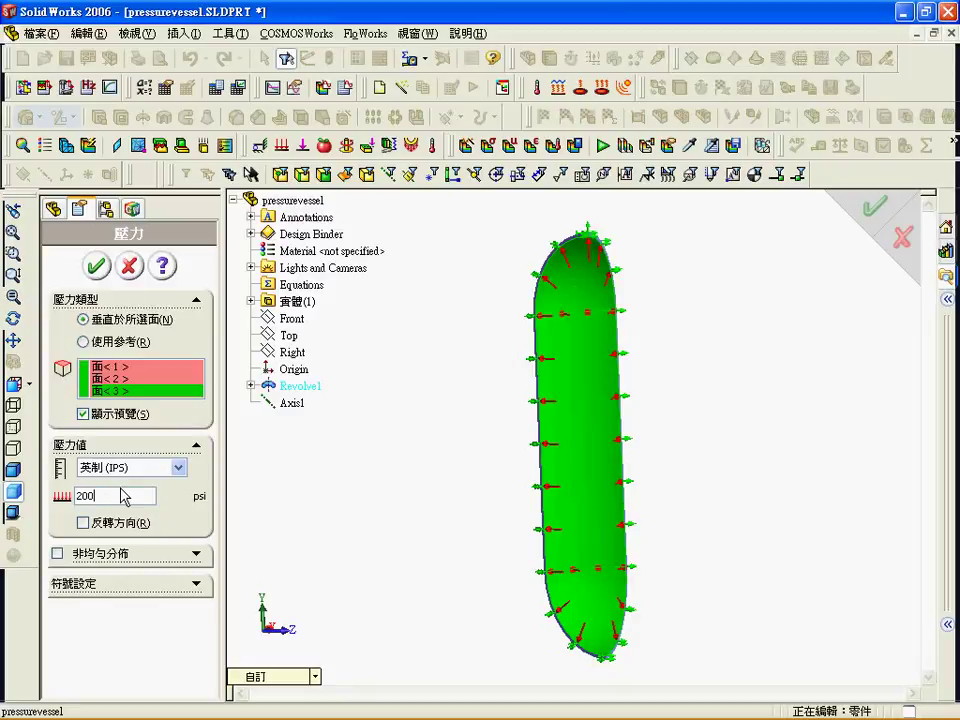
key(Return)
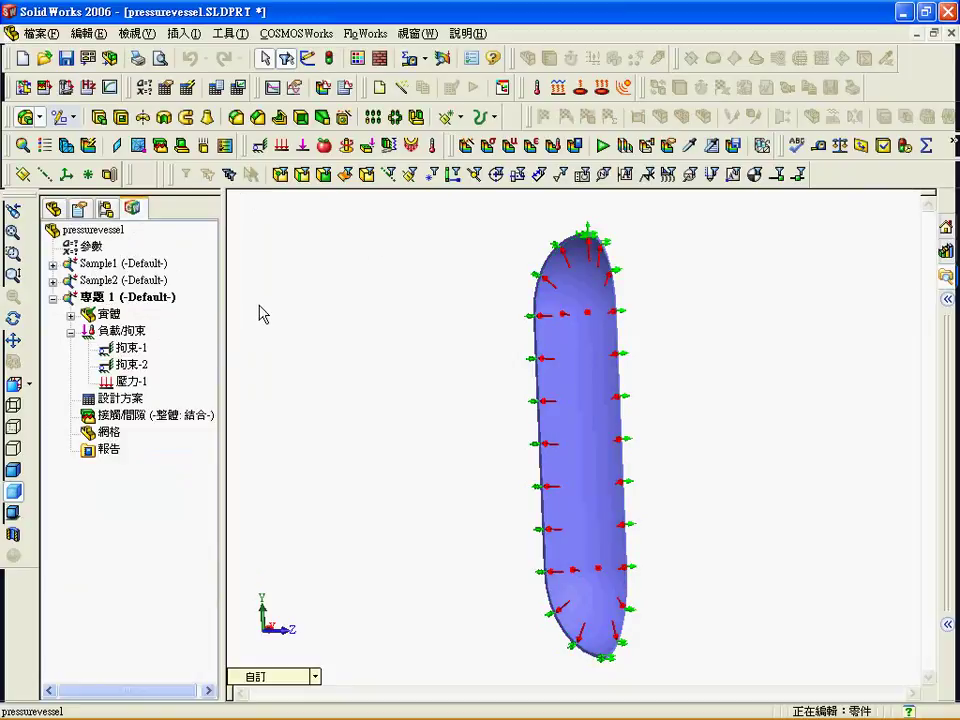
Mesh the vessel with default options and run the analysis after meshing
click(66, 146)
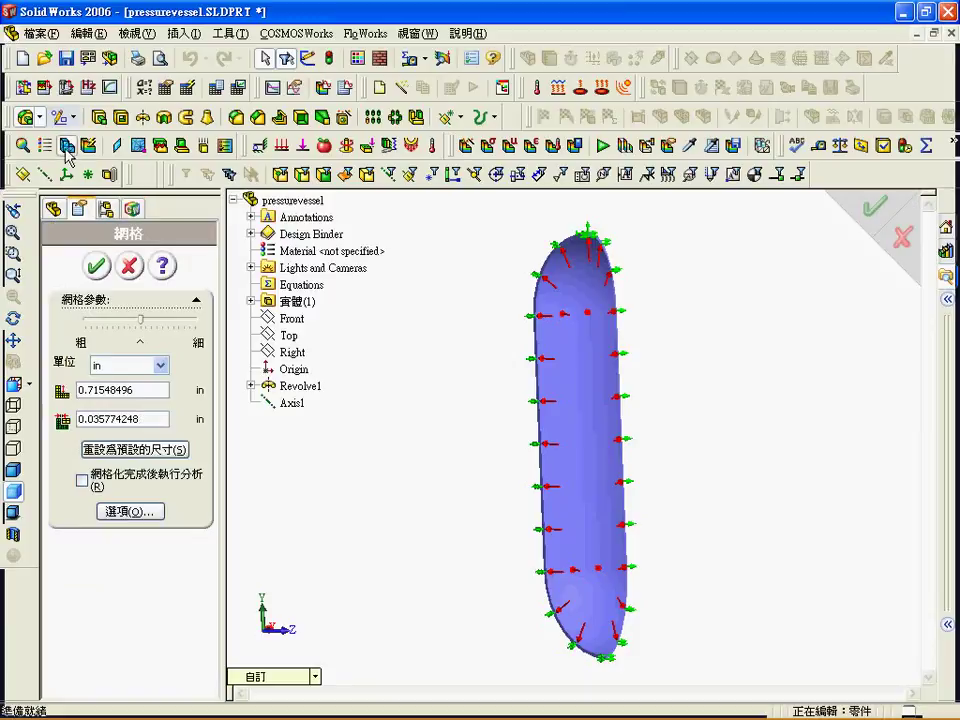
click(127, 512)
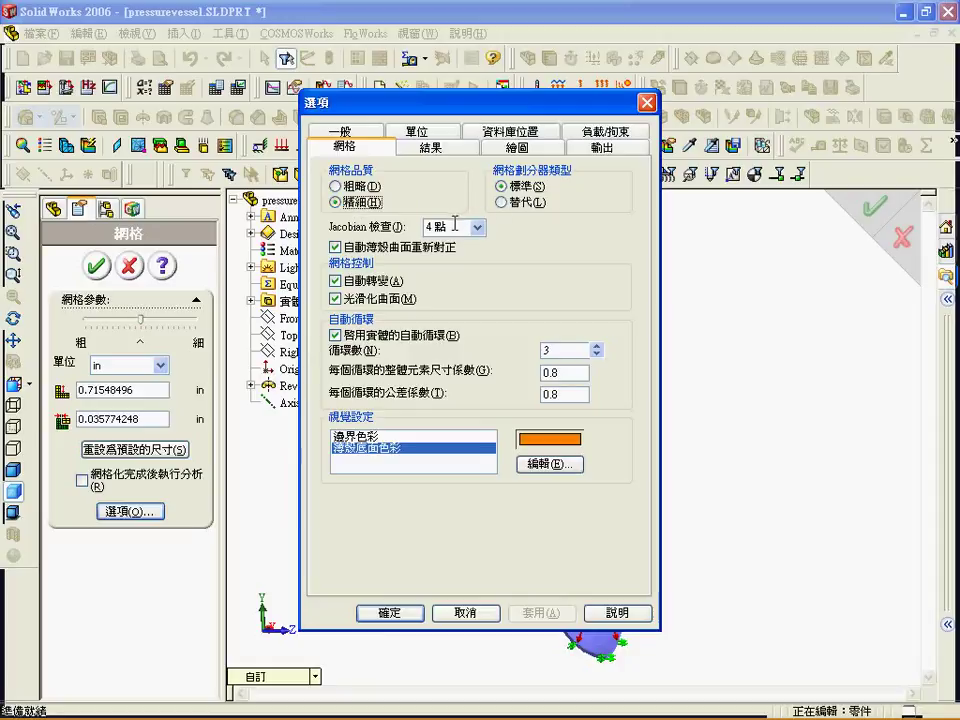
click(396, 614)
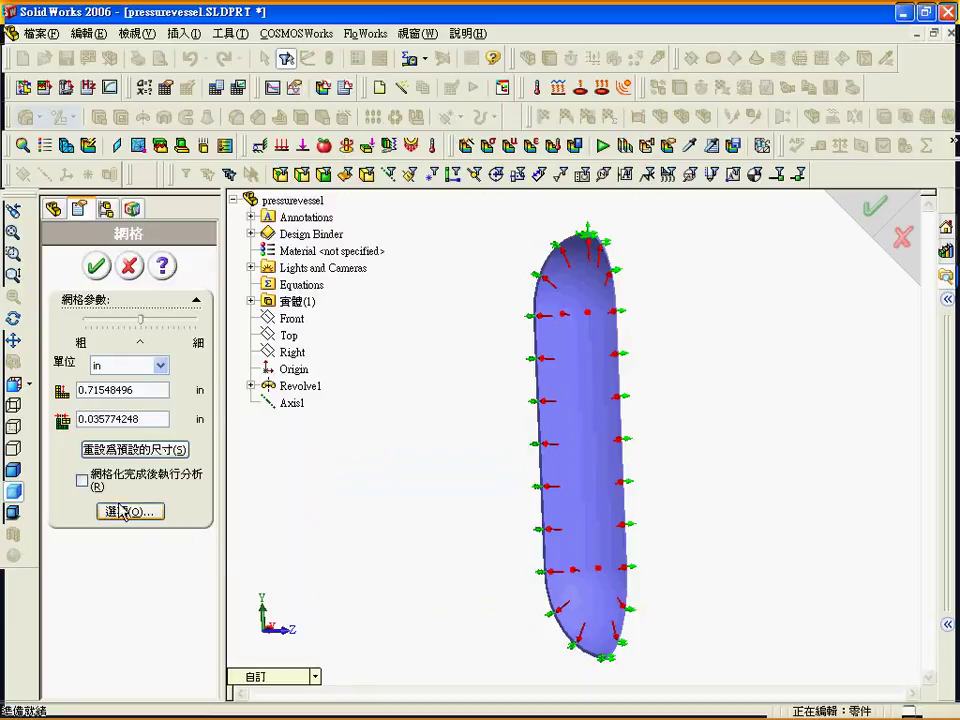
click(81, 483)
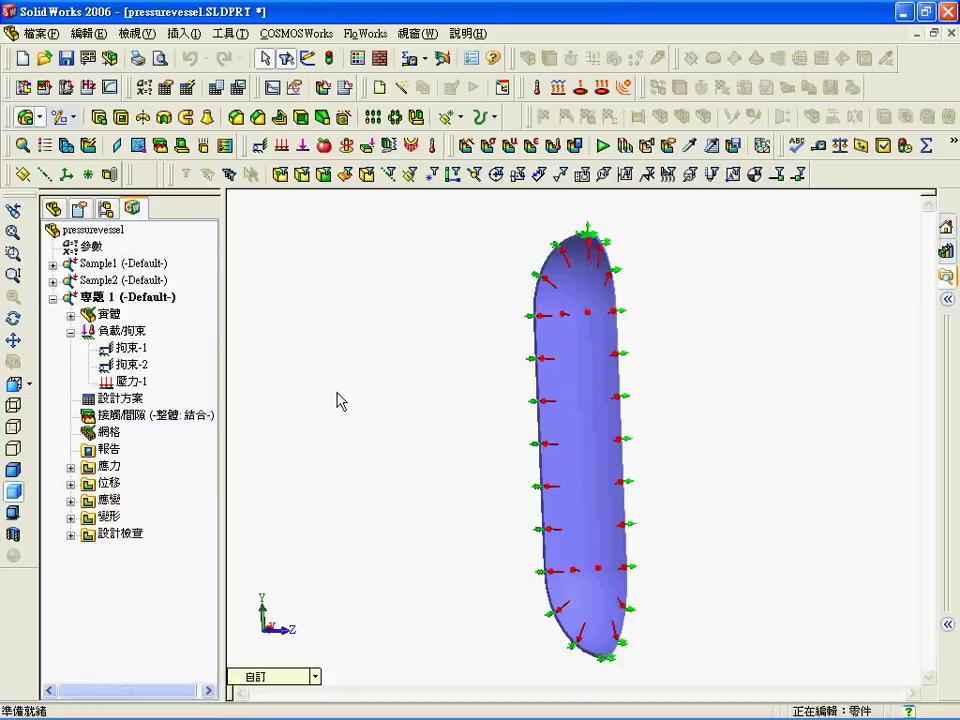
Display the von Mises stress plot (Plot1) and change its units to psi
click(70, 467)
click(128, 484)
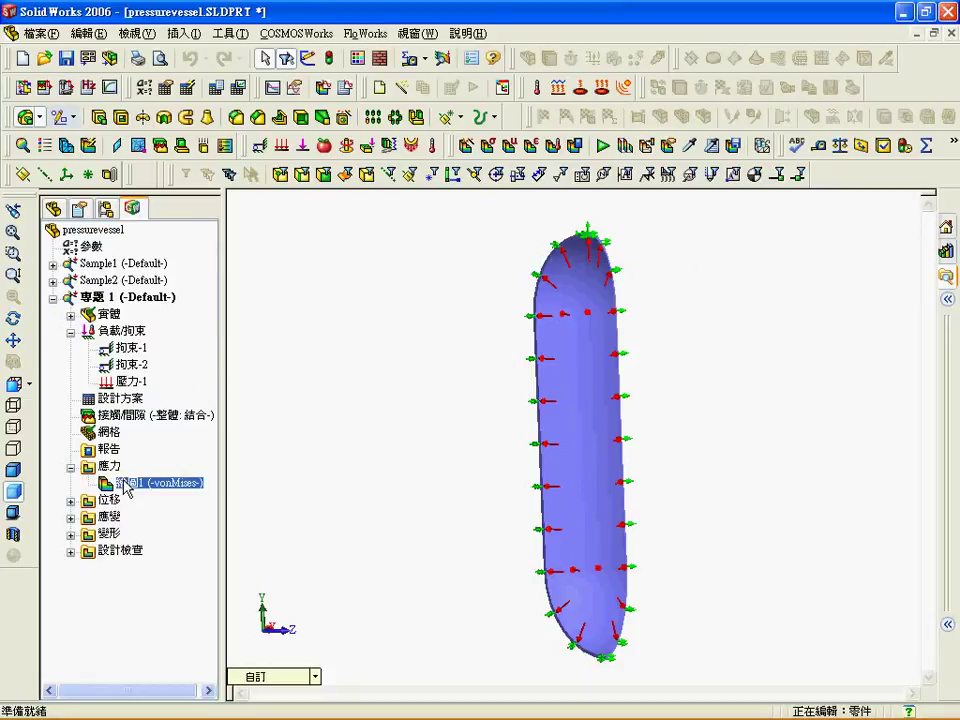
double_click(128, 485)
right_click(128, 485)
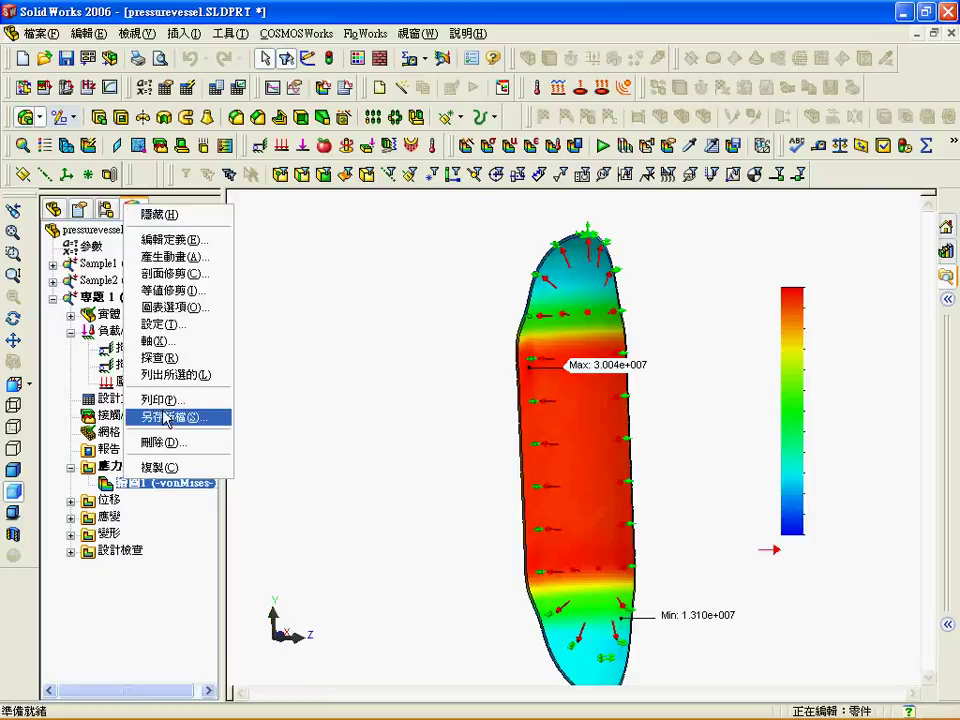
click(183, 245)
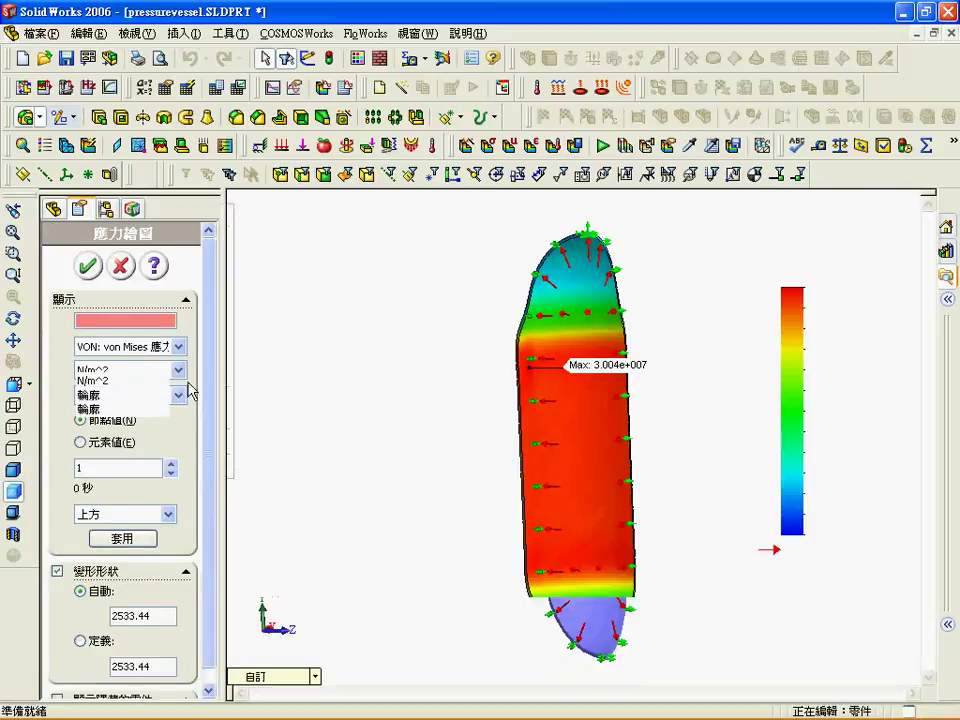
click(178, 381)
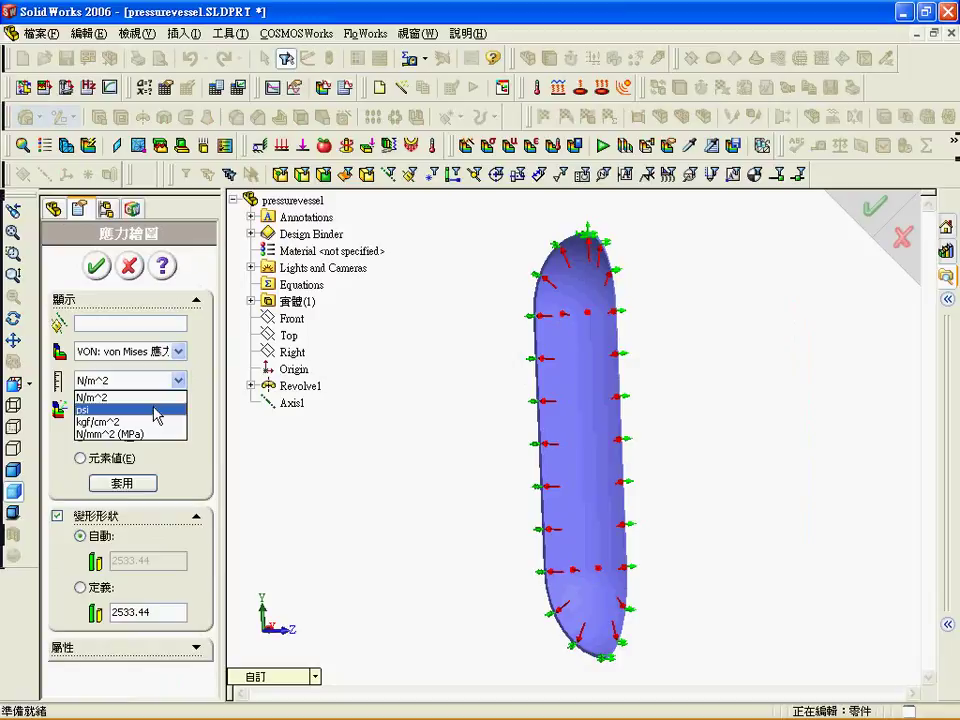
click(158, 410)
click(96, 266)
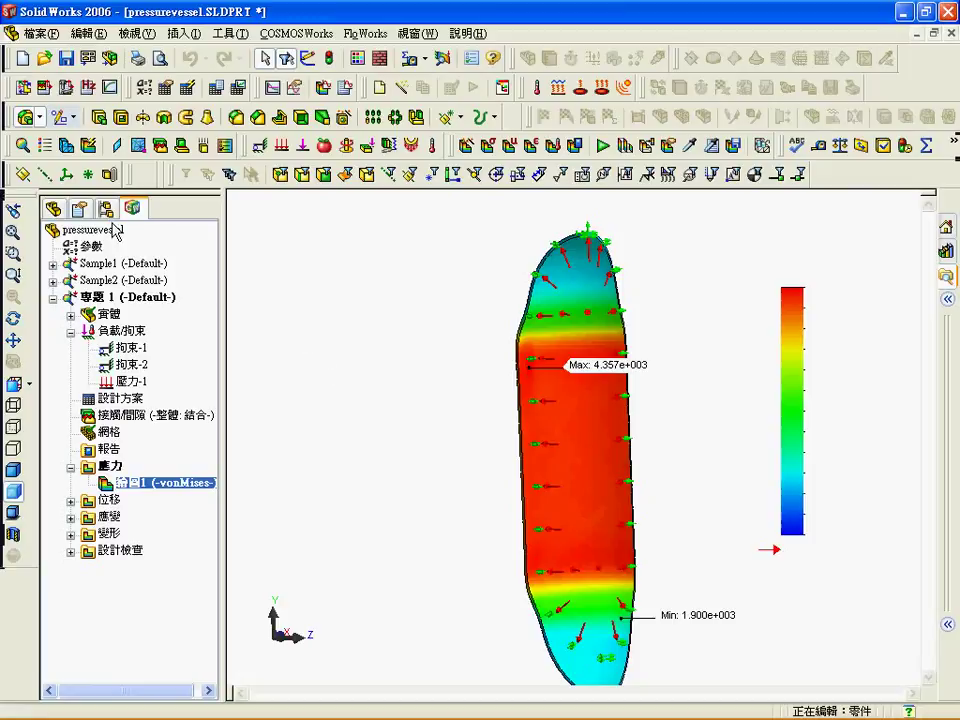
Create static study 專題 2 using a shell mesh from surfaces
click(24, 148)
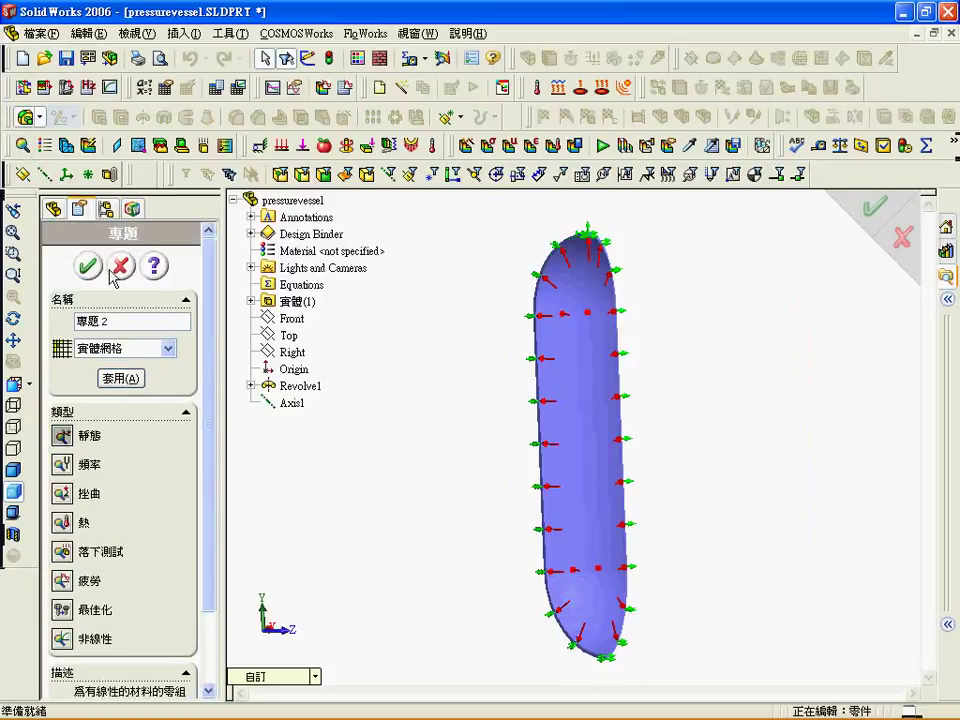
click(167, 348)
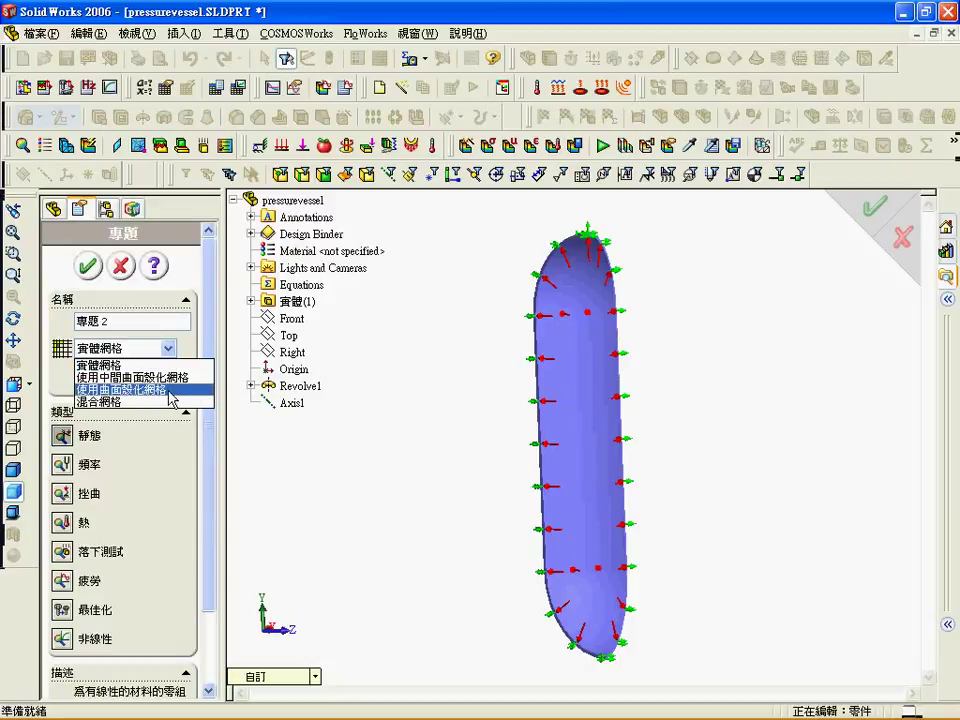
click(168, 390)
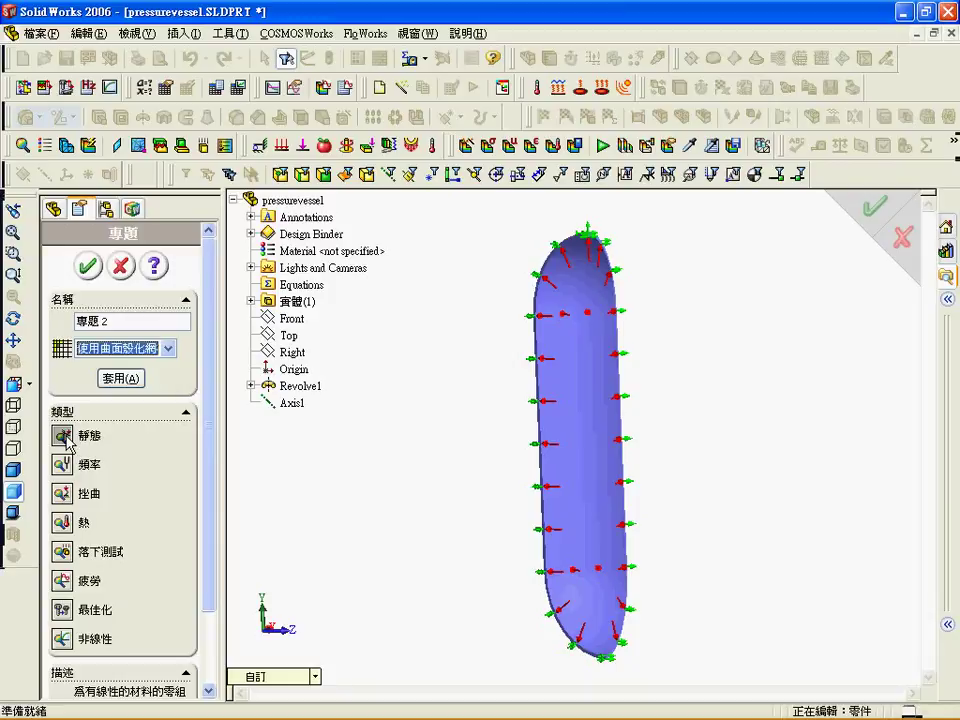
click(89, 265)
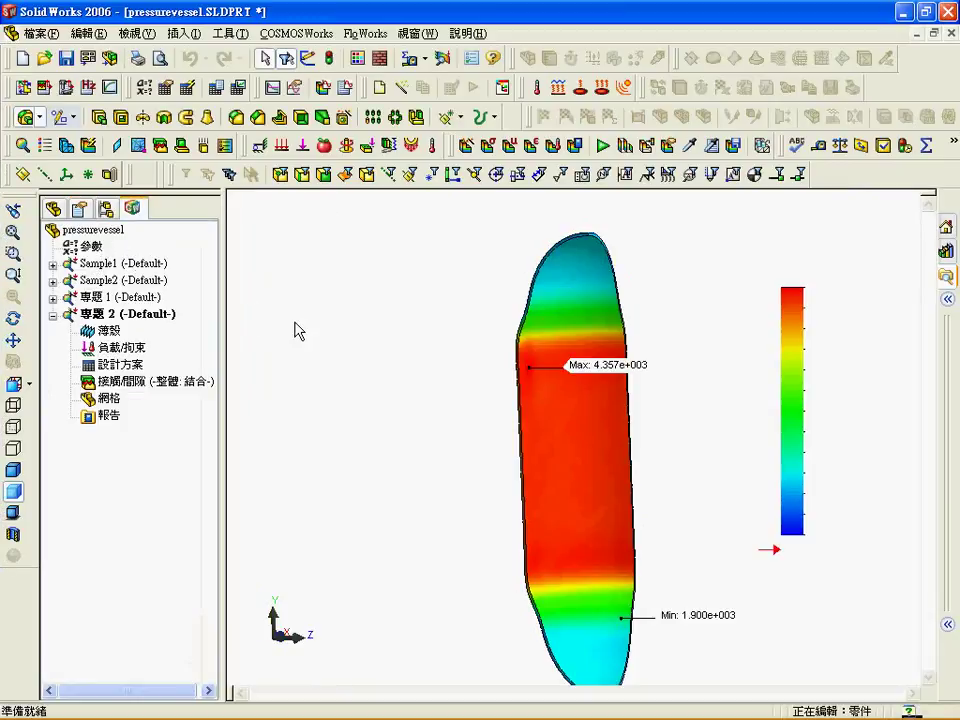
Define a 0.5 in thin shell on the top cap, cylinder and bottom cap faces
click(151, 316)
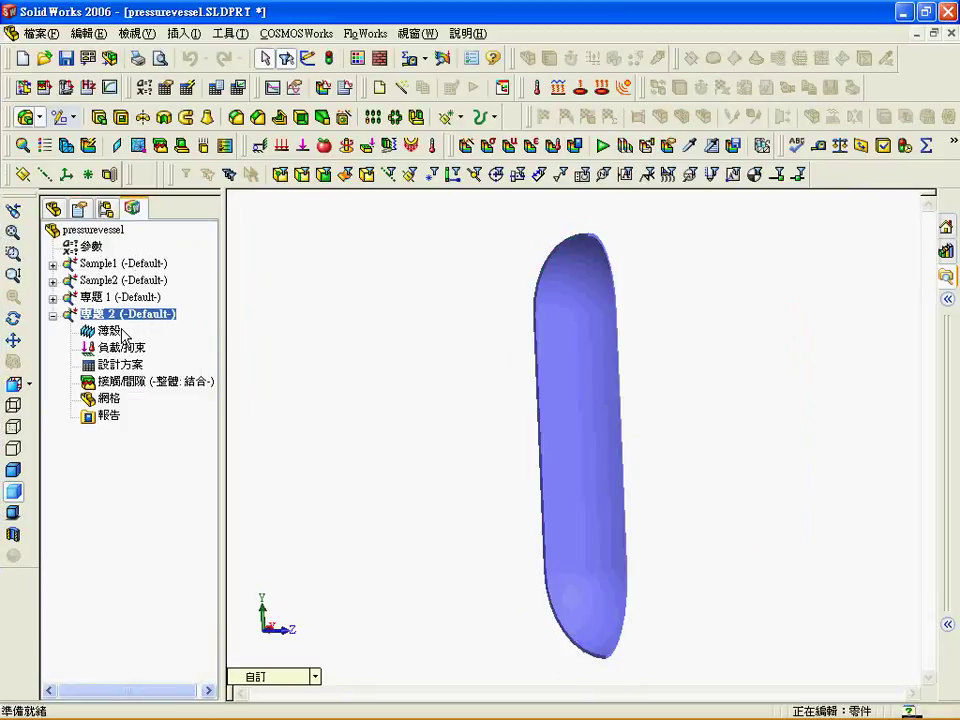
right_click(112, 332)
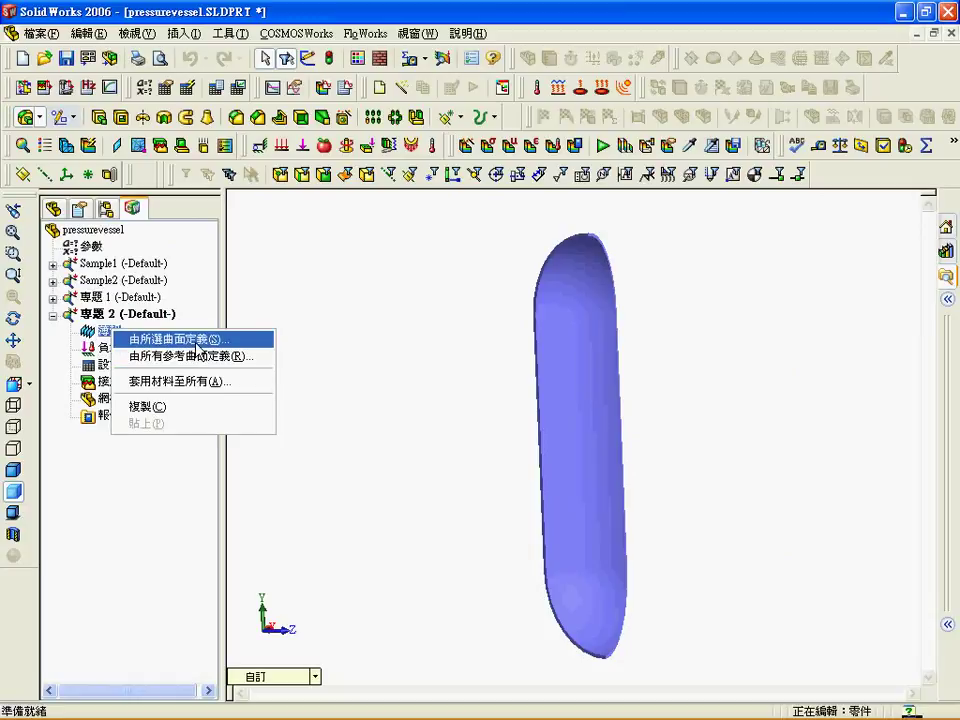
click(193, 340)
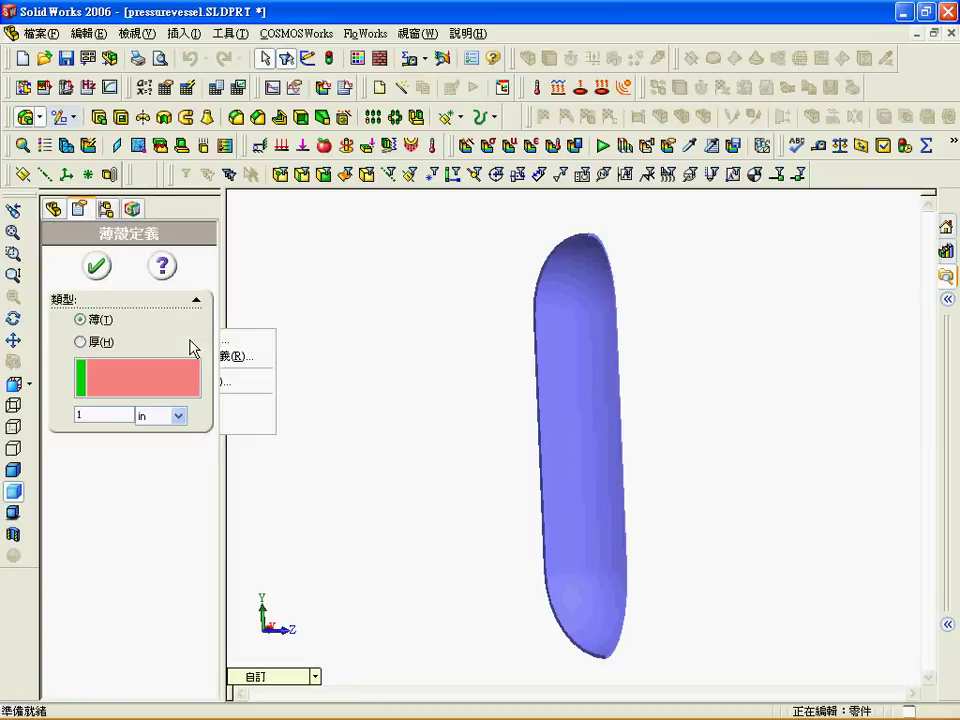
click(575, 313)
click(583, 475)
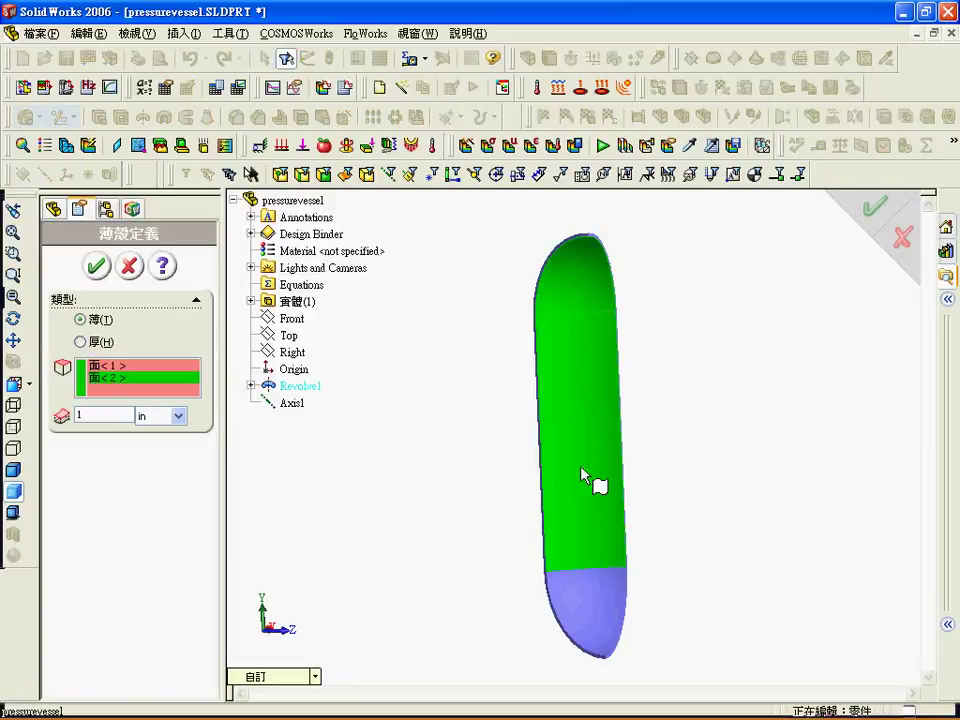
click(578, 625)
text(0.5)
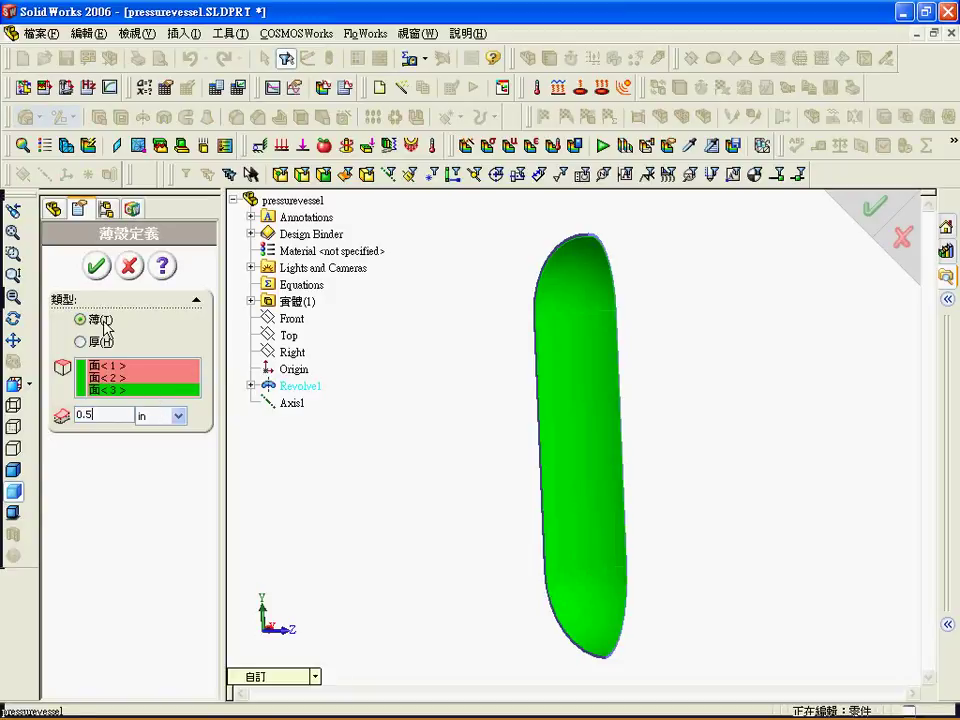
click(95, 265)
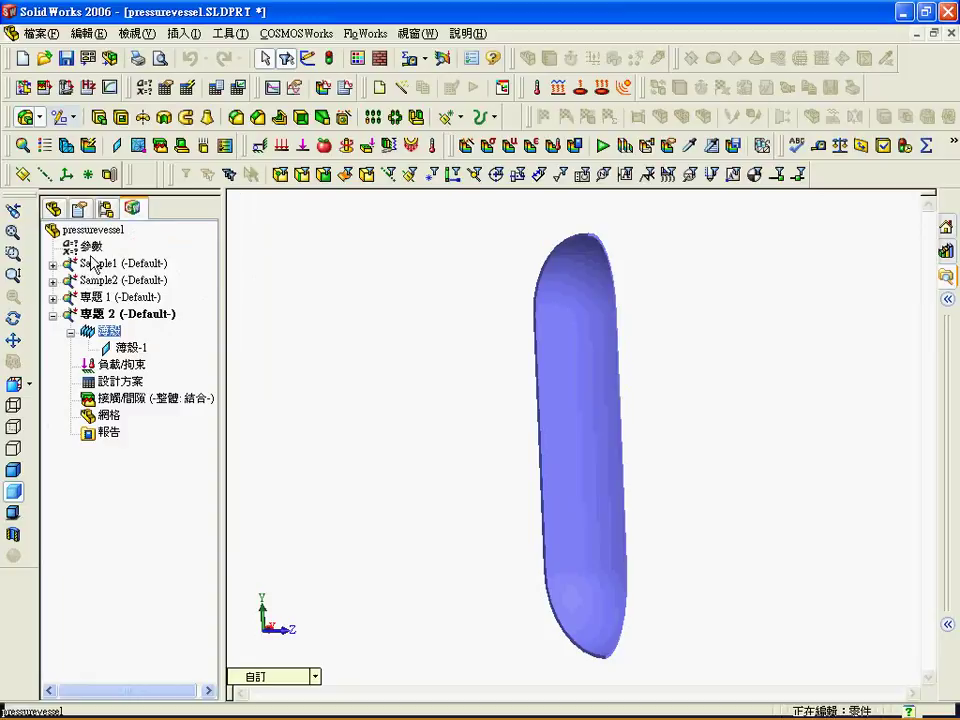
Apply alloy steel (合金鋼) from the solidworks materials library to all shells
right_click(110, 341)
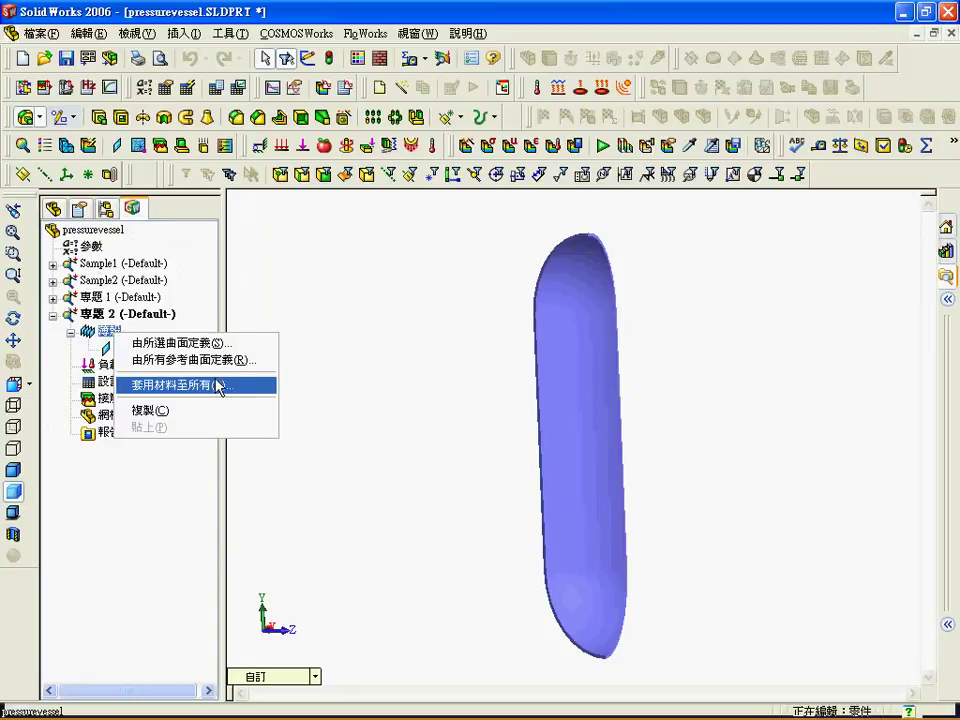
click(211, 390)
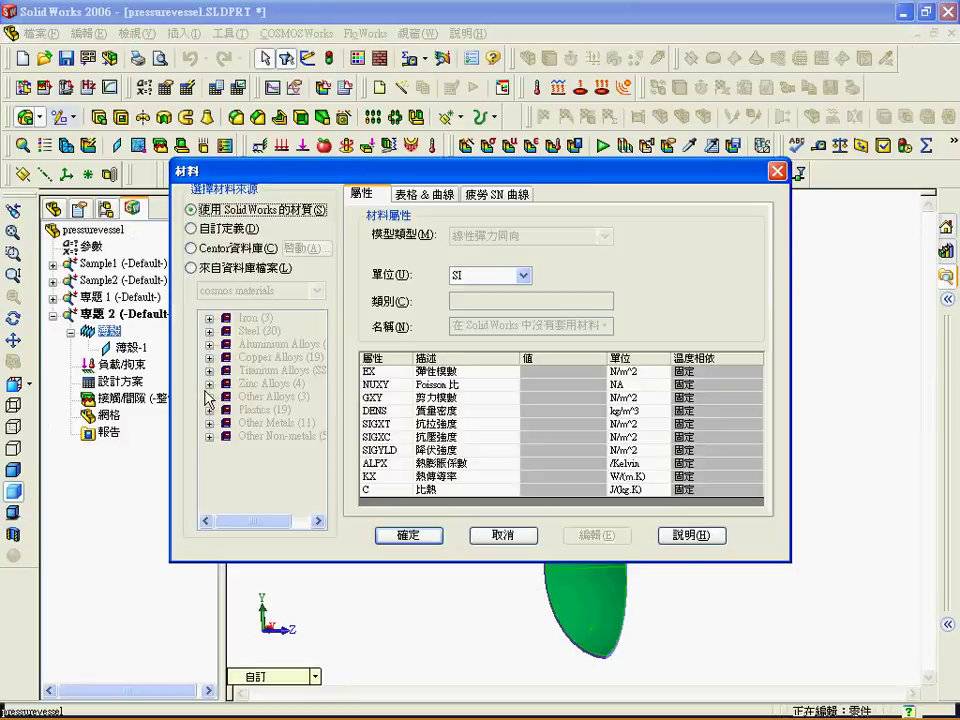
click(234, 270)
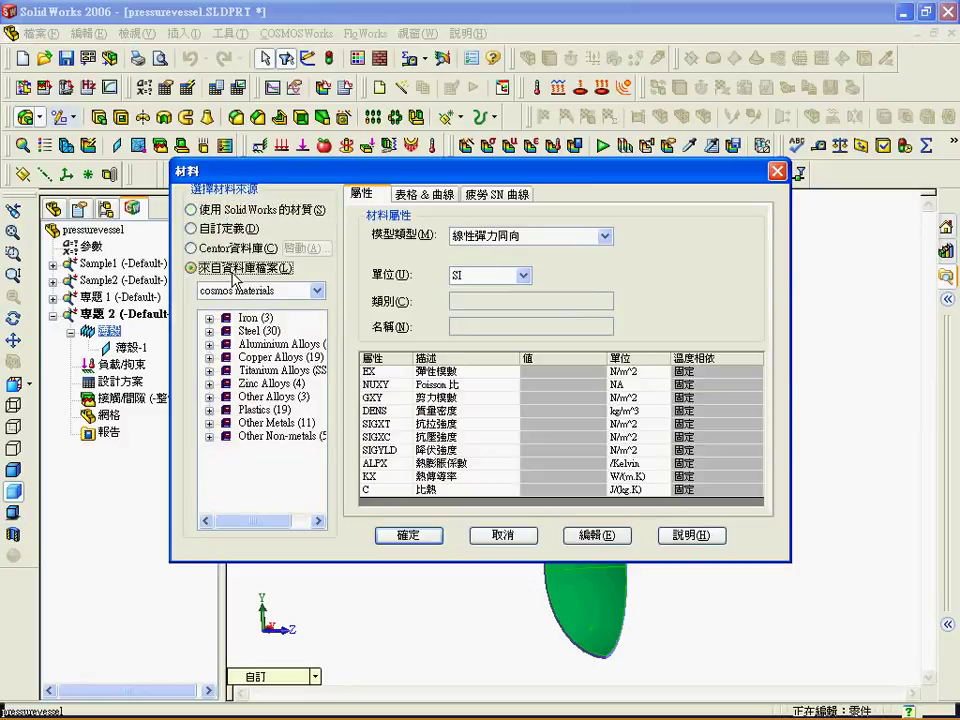
click(262, 290)
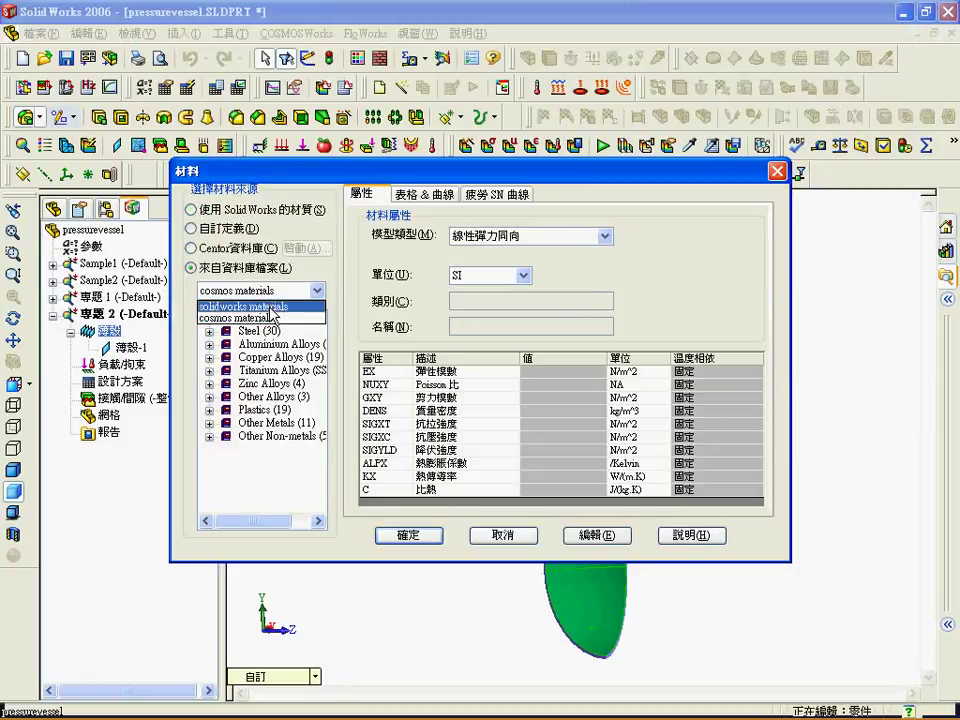
click(270, 307)
double_click(256, 318)
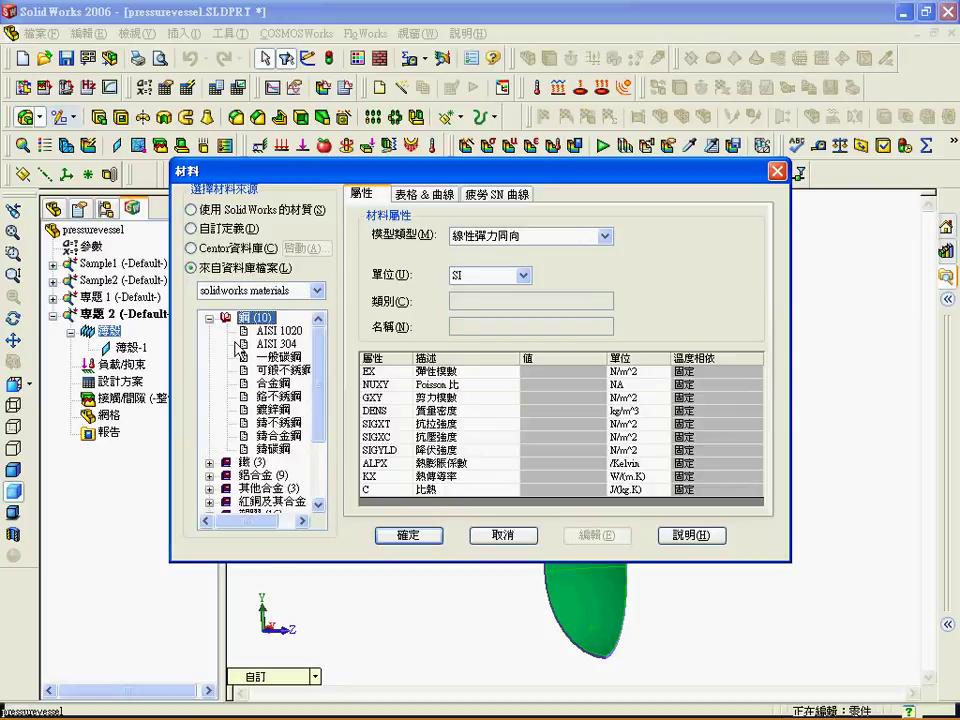
click(279, 385)
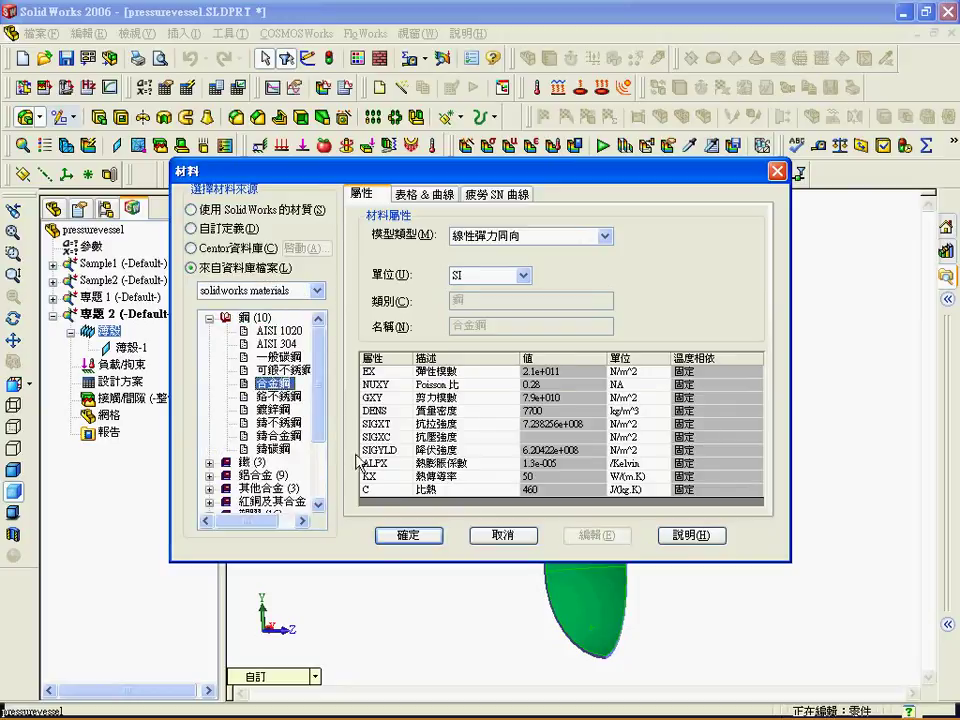
click(412, 537)
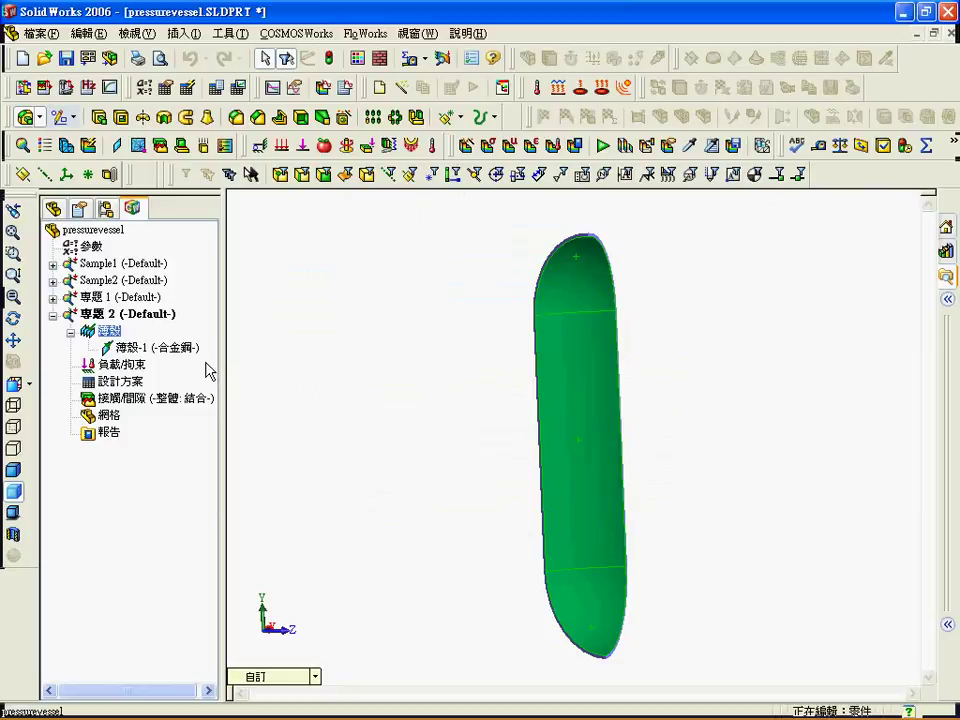
click(330, 340)
Start a reference-geometry (使用參考幾何) restraint on the two upper dome edges and two side edges
click(259, 150)
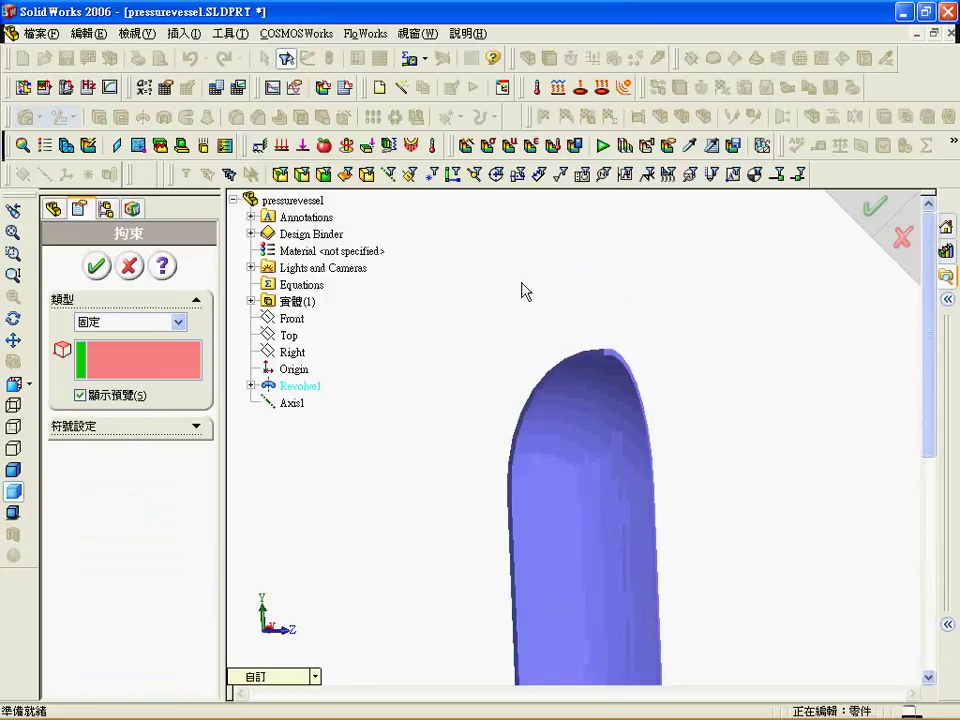
click(118, 323)
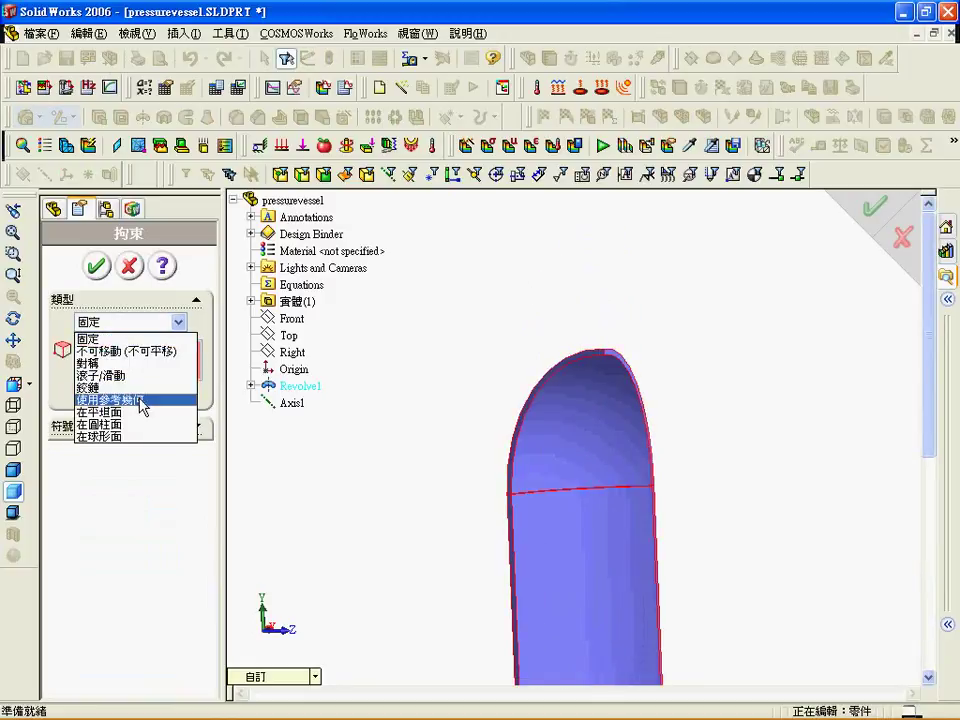
click(140, 400)
click(135, 360)
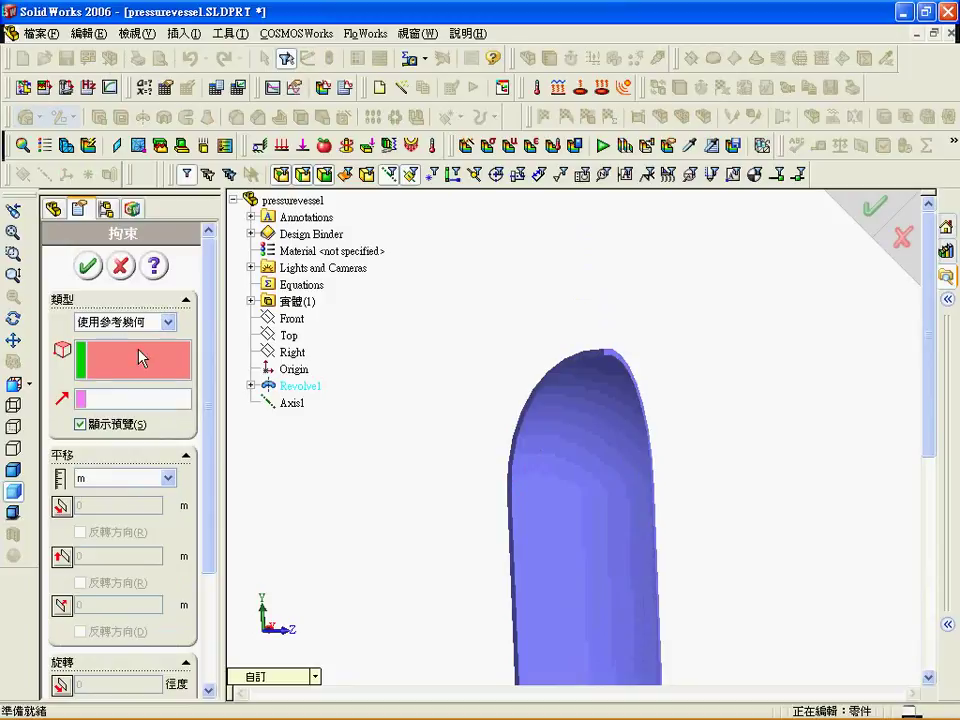
click(585, 365)
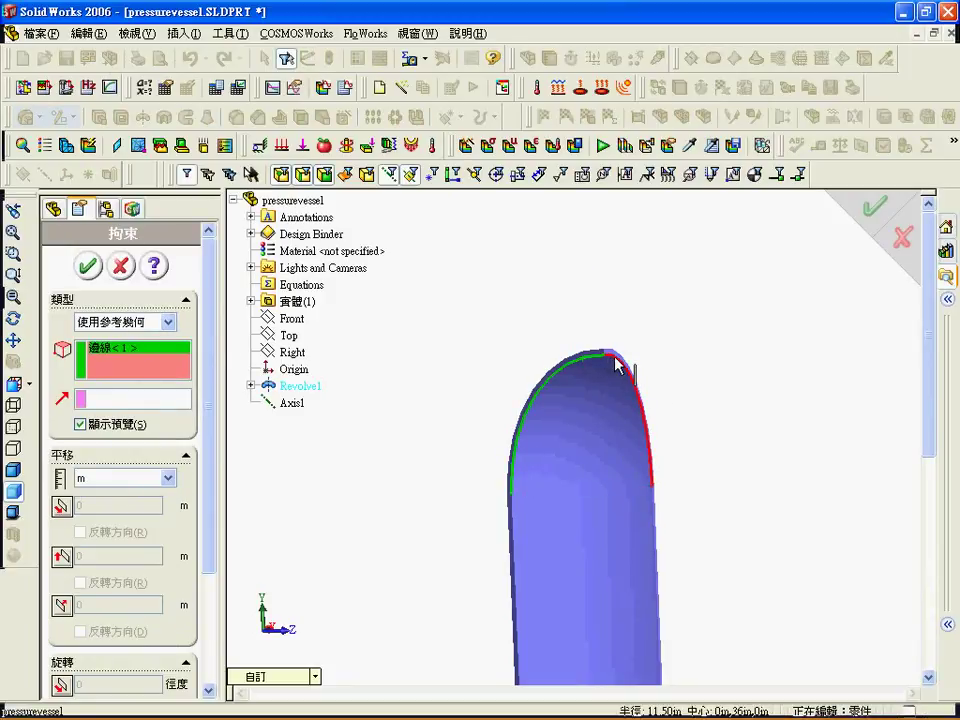
click(622, 366)
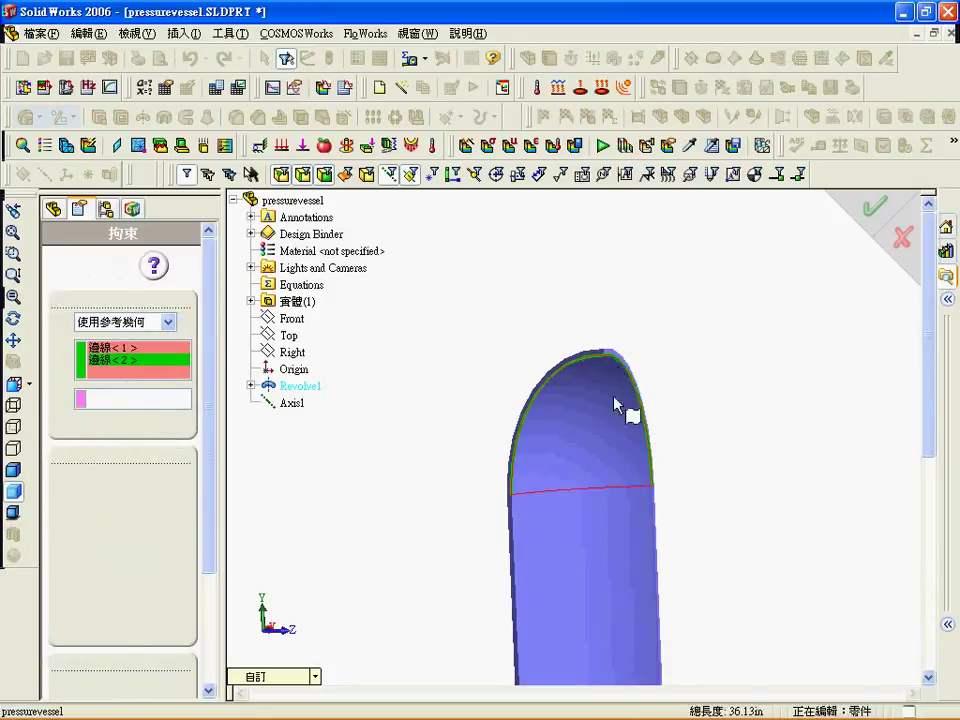
click(513, 519)
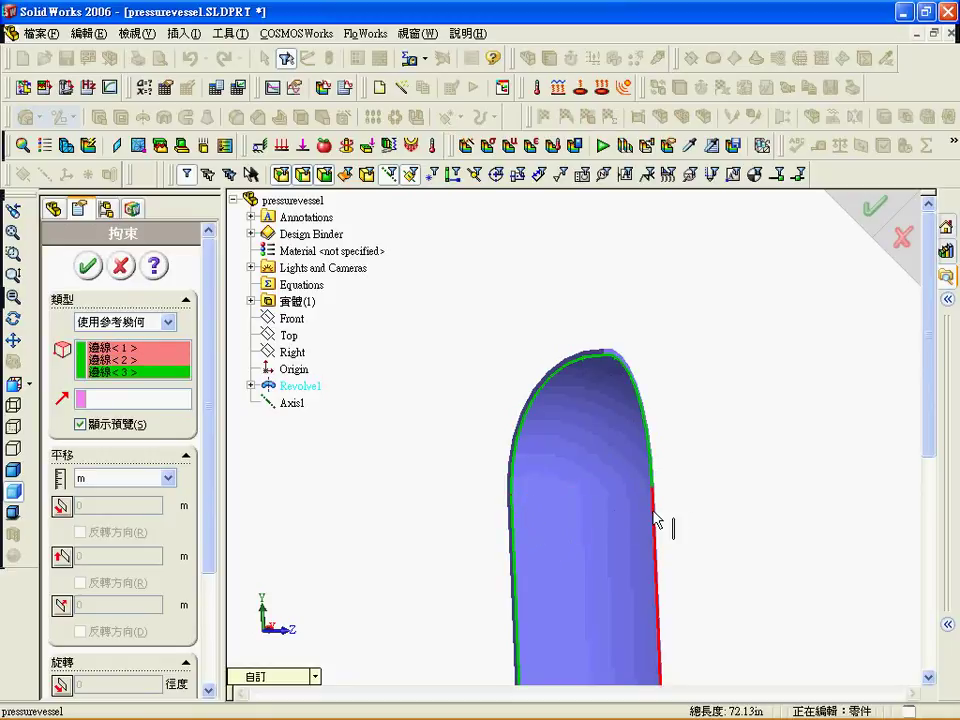
click(654, 522)
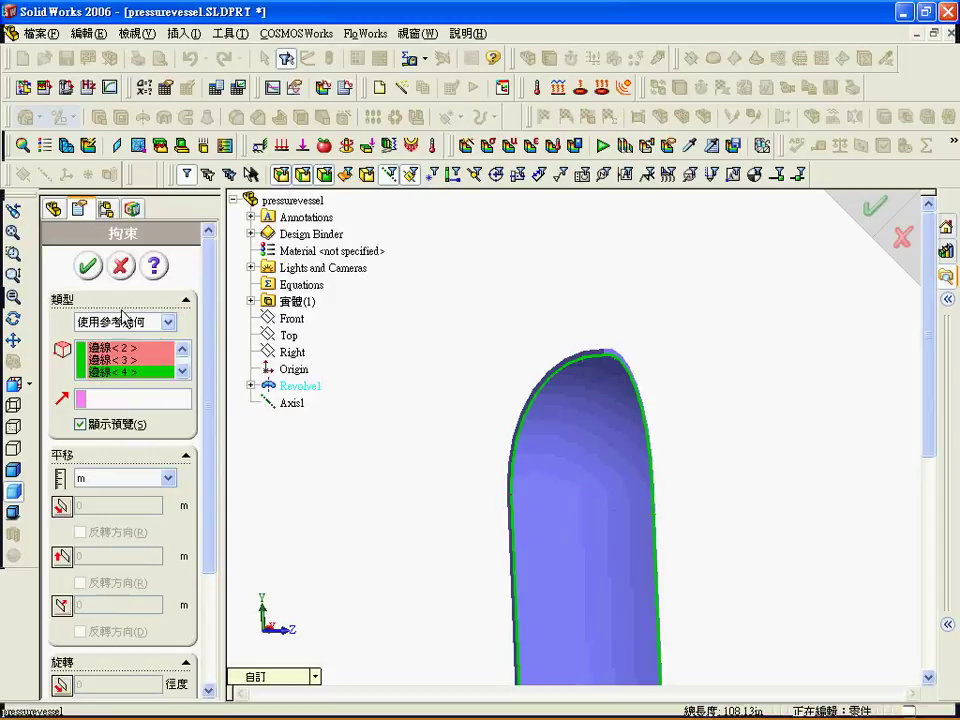
Add the two lower curved vessel edges to the restraint selection
click(13, 232)
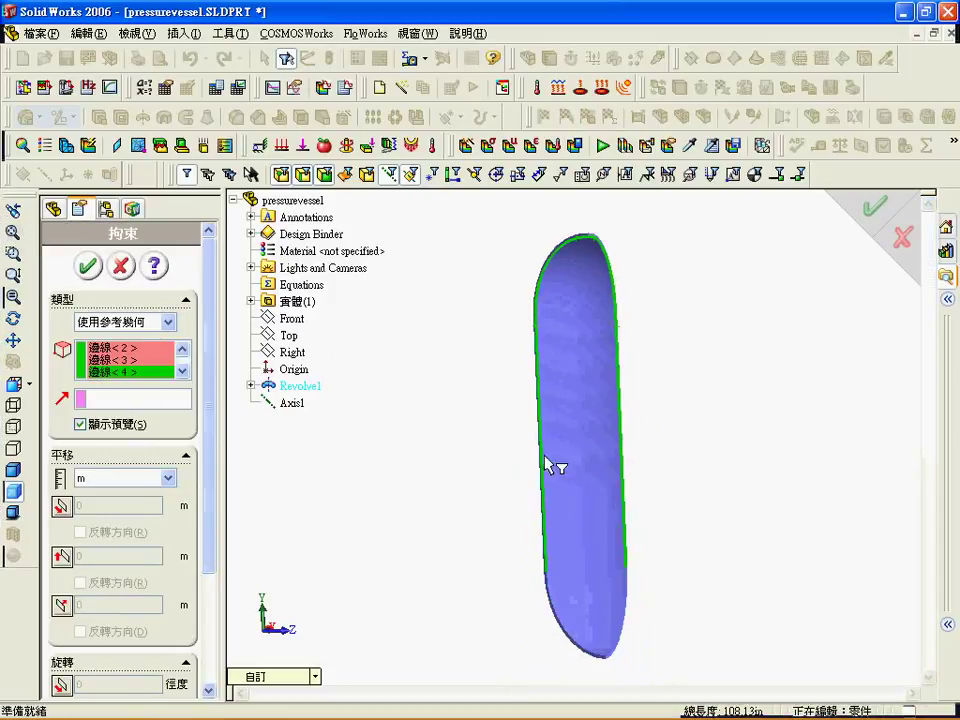
scroll(550, 600, down, 2)
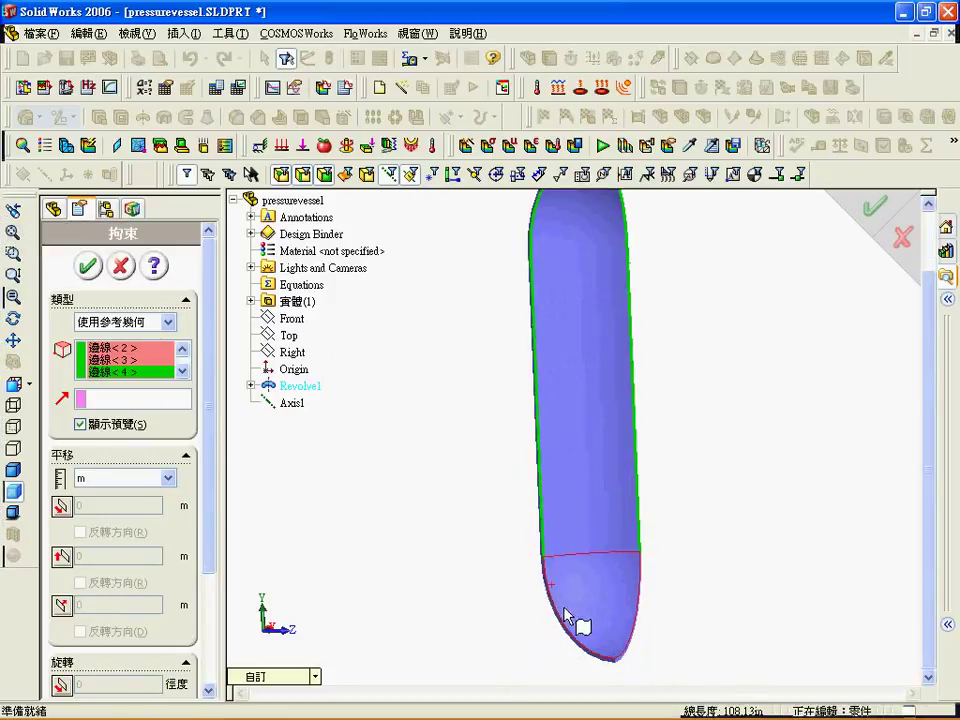
scroll(545, 580, down, 2)
click(539, 537)
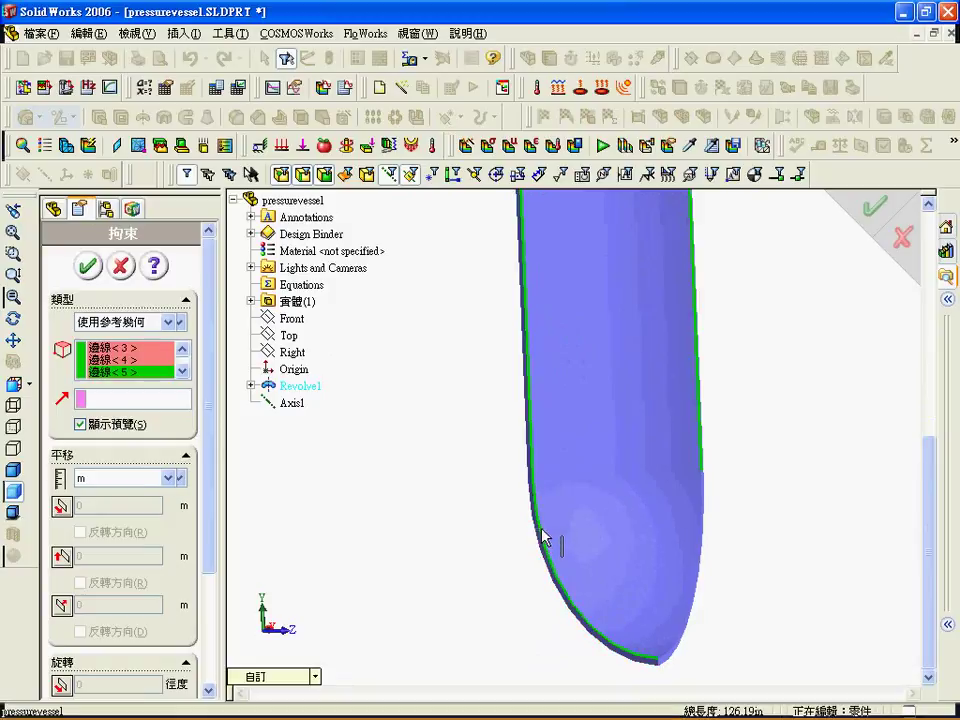
click(700, 538)
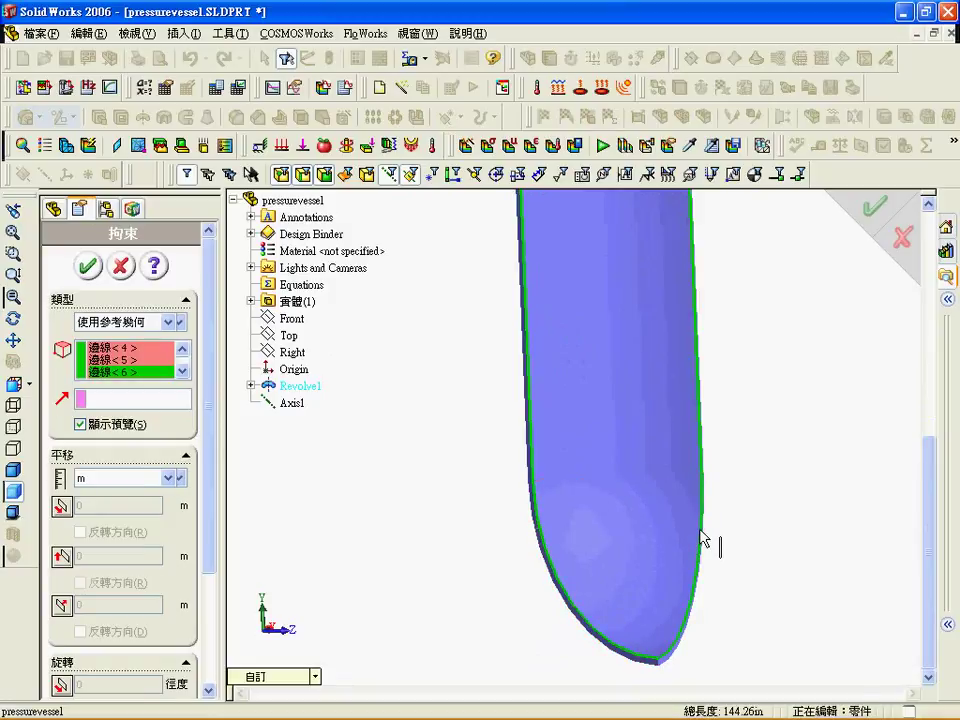
Reference Axis1 and fix circumferential translation and two rotations at 0
click(139, 402)
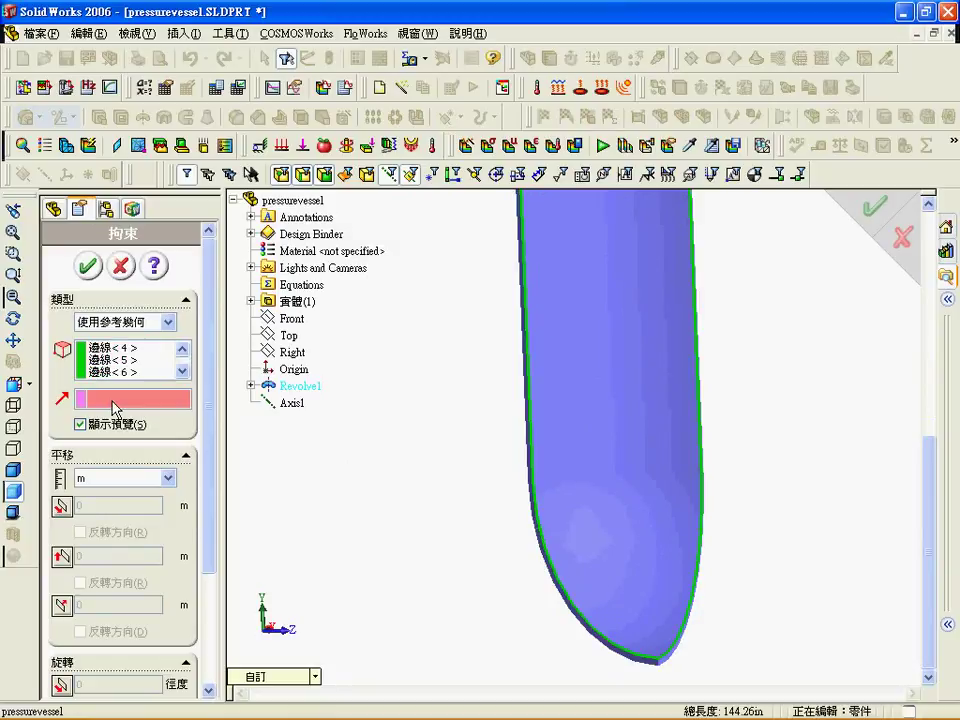
click(290, 403)
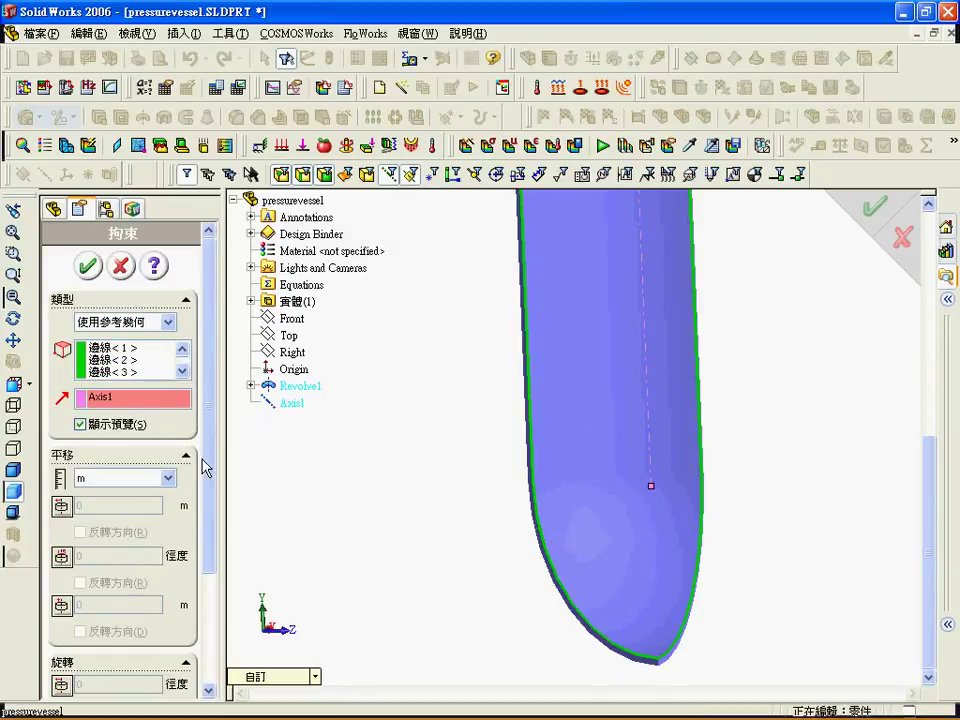
drag(208, 463, 215, 589)
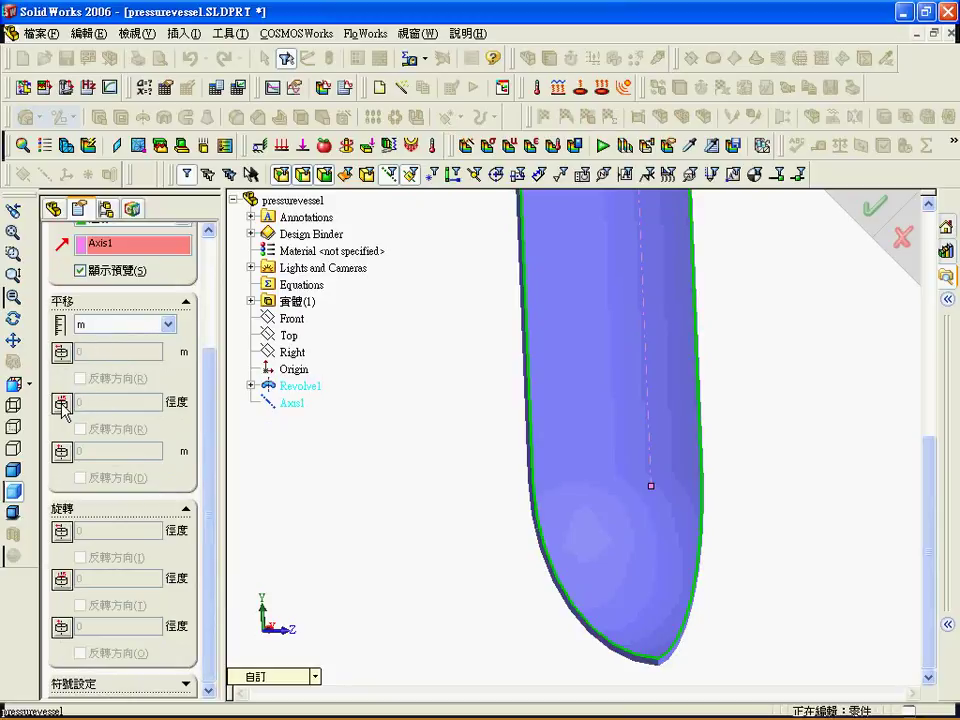
click(62, 404)
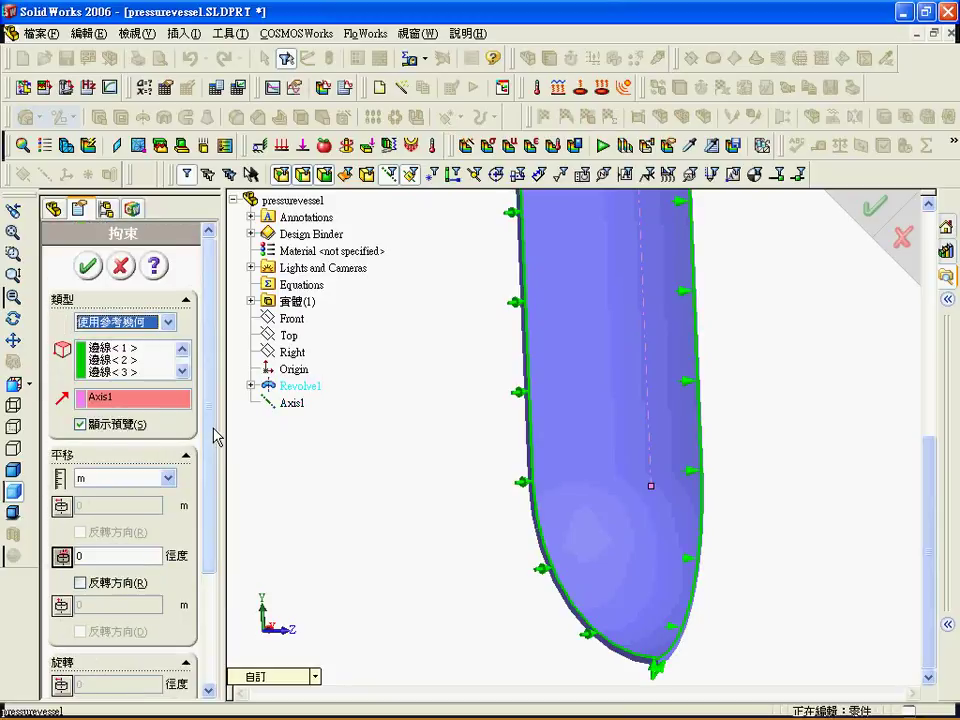
drag(213, 438, 203, 566)
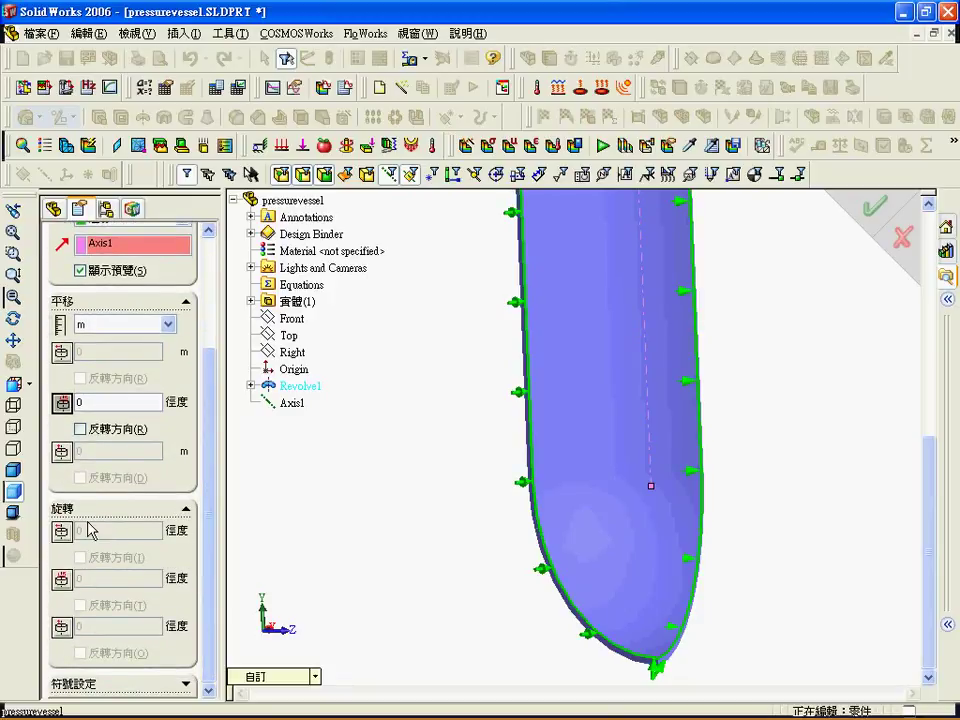
click(62, 531)
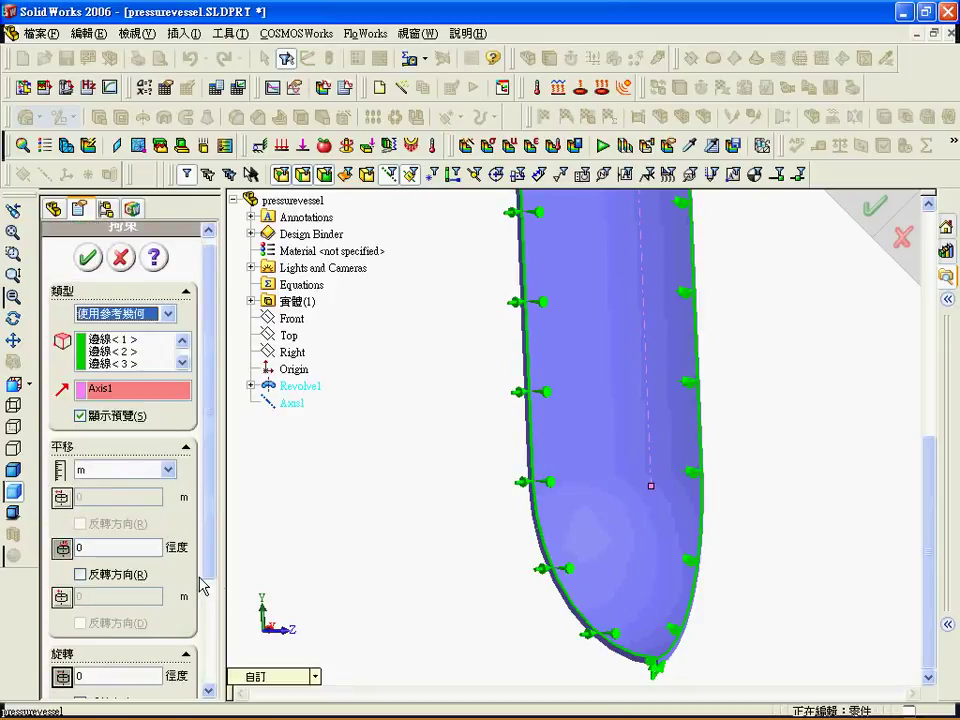
scroll(213, 582, down, 1)
drag(213, 582, 212, 677)
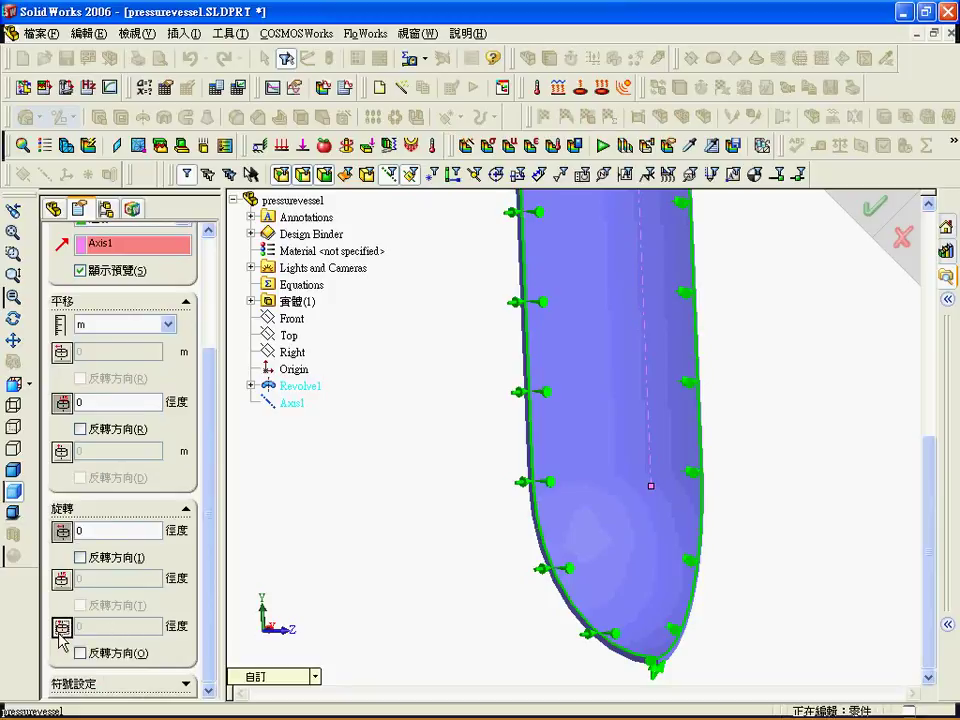
click(64, 627)
drag(208, 594, 213, 636)
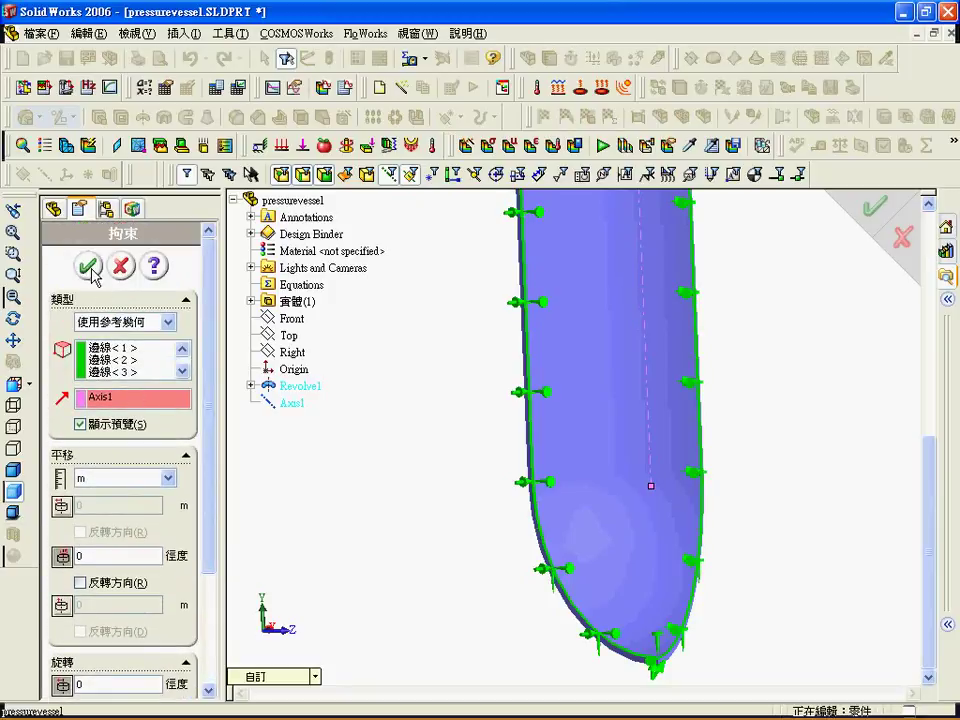
click(90, 266)
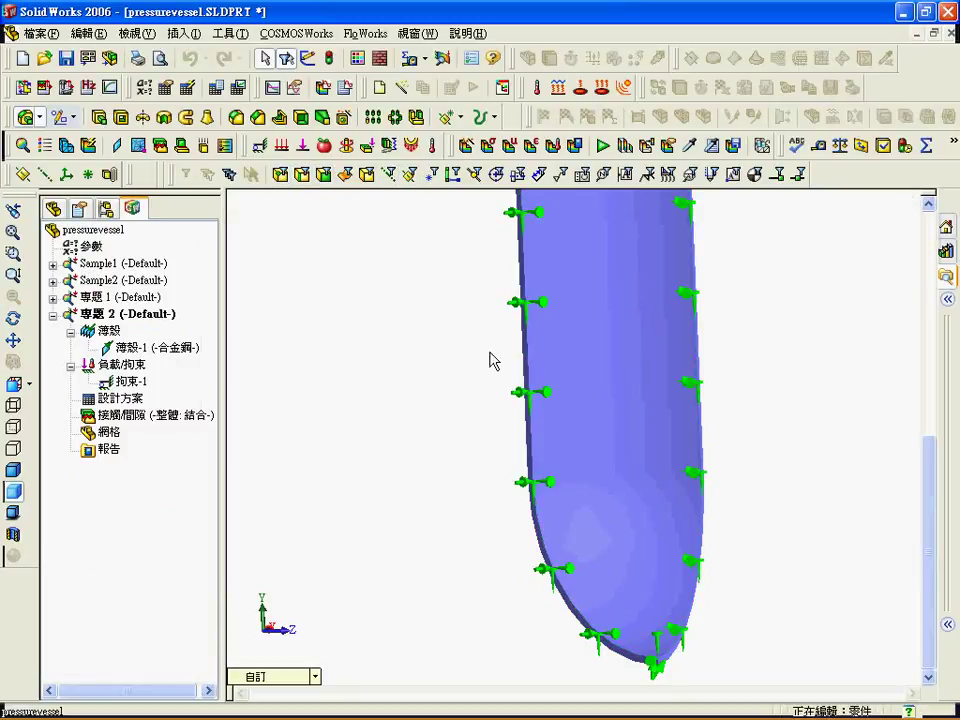
Add a fixed (固定) restraint 拘束-2 on the vessel's top vertex
scroll(628, 370, up, 3)
click(14, 232)
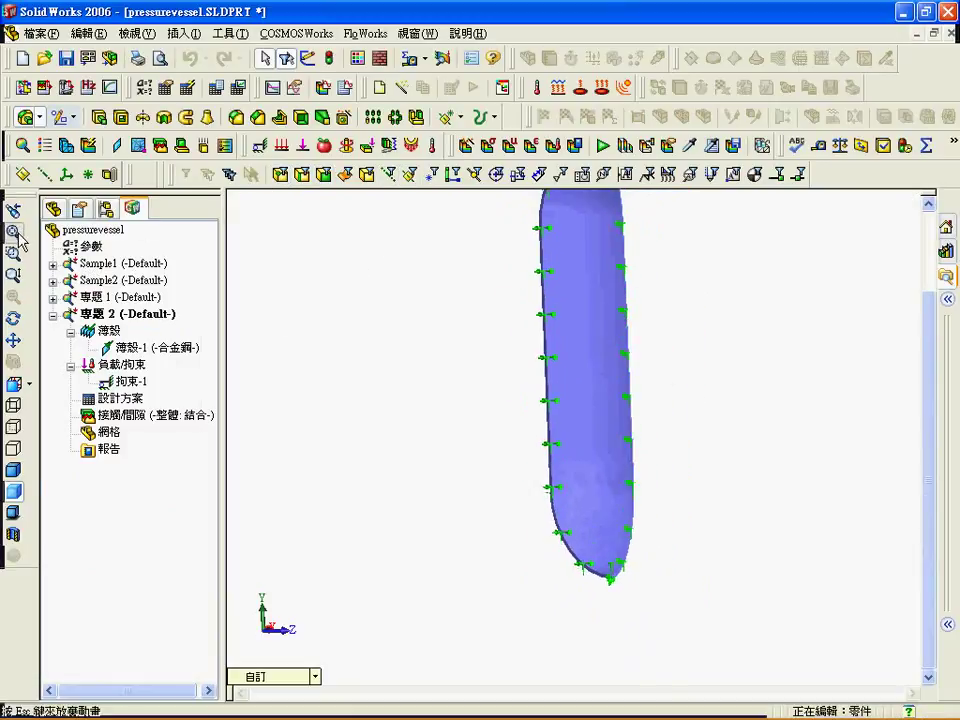
click(259, 152)
scroll(621, 261, down, 3)
scroll(592, 283, down, 2)
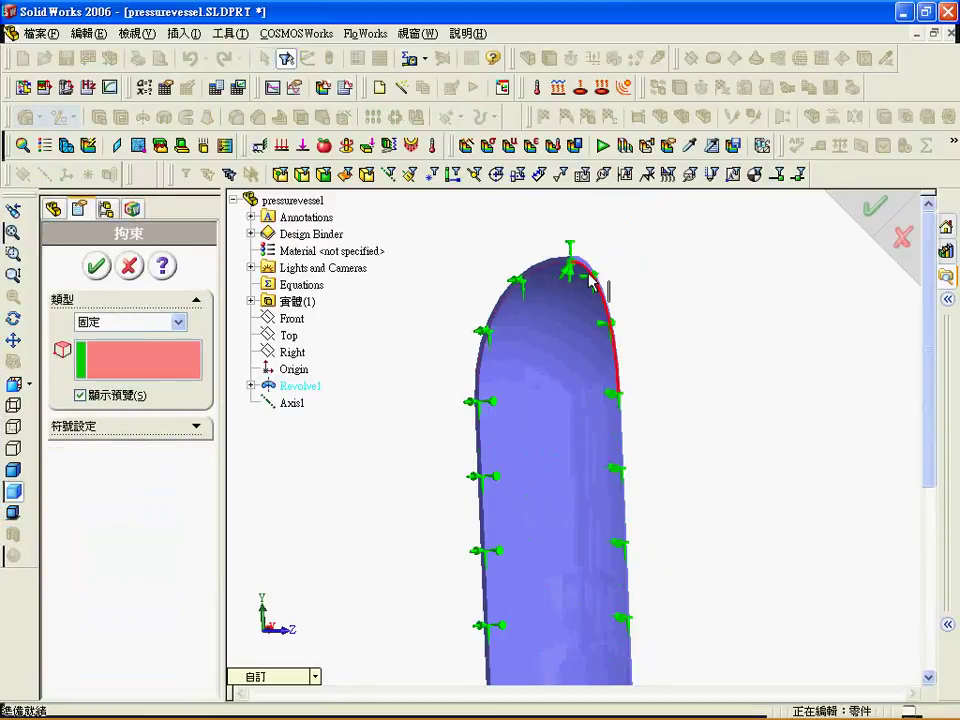
scroll(590, 283, down, 2)
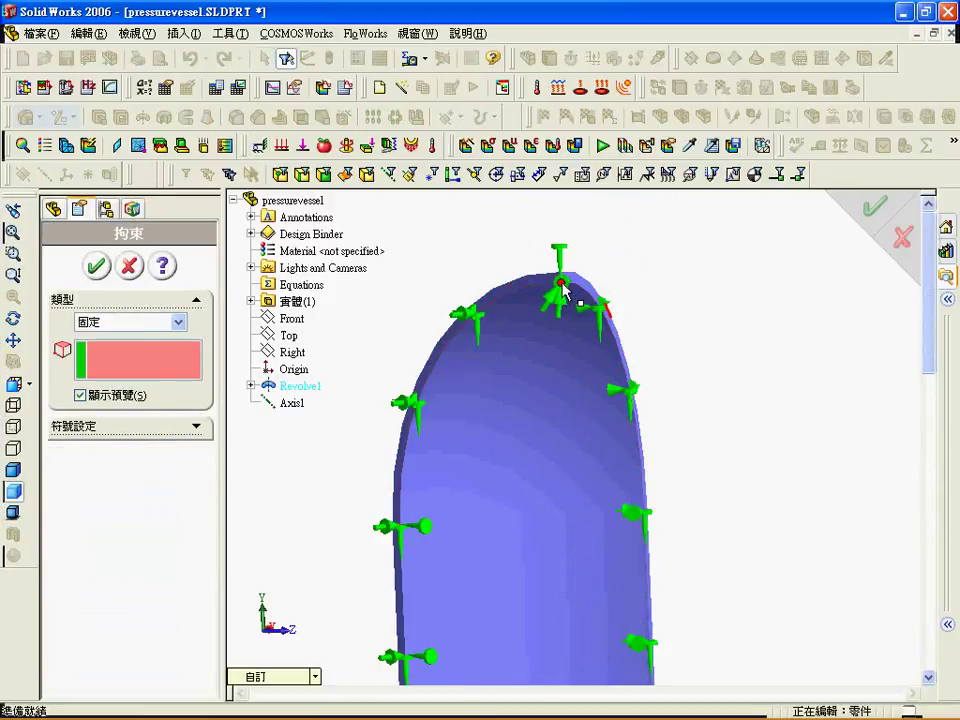
click(562, 285)
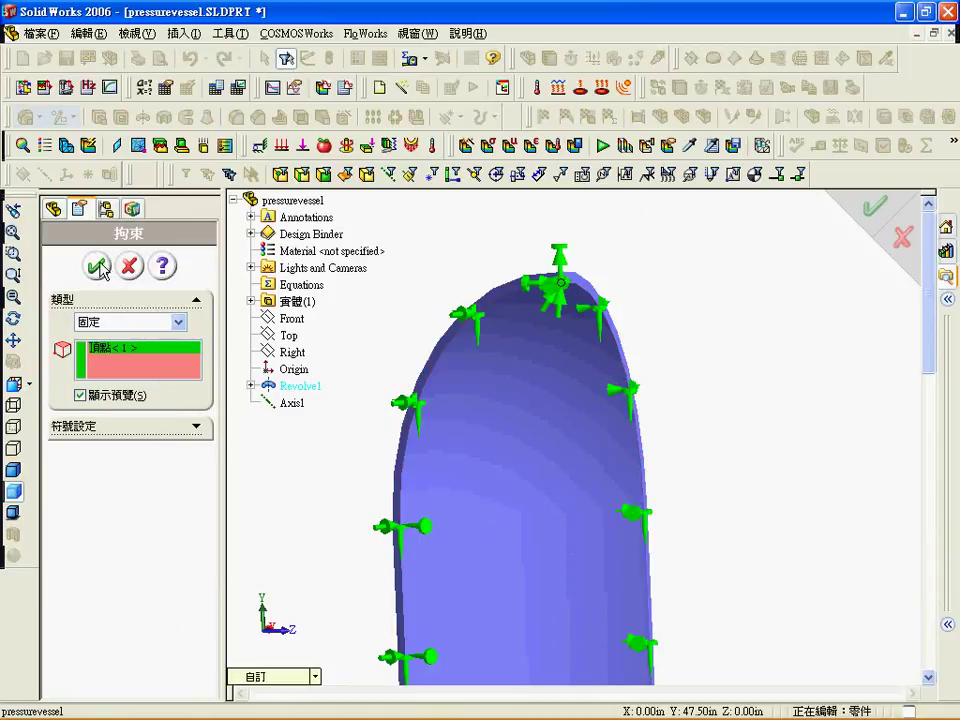
click(98, 267)
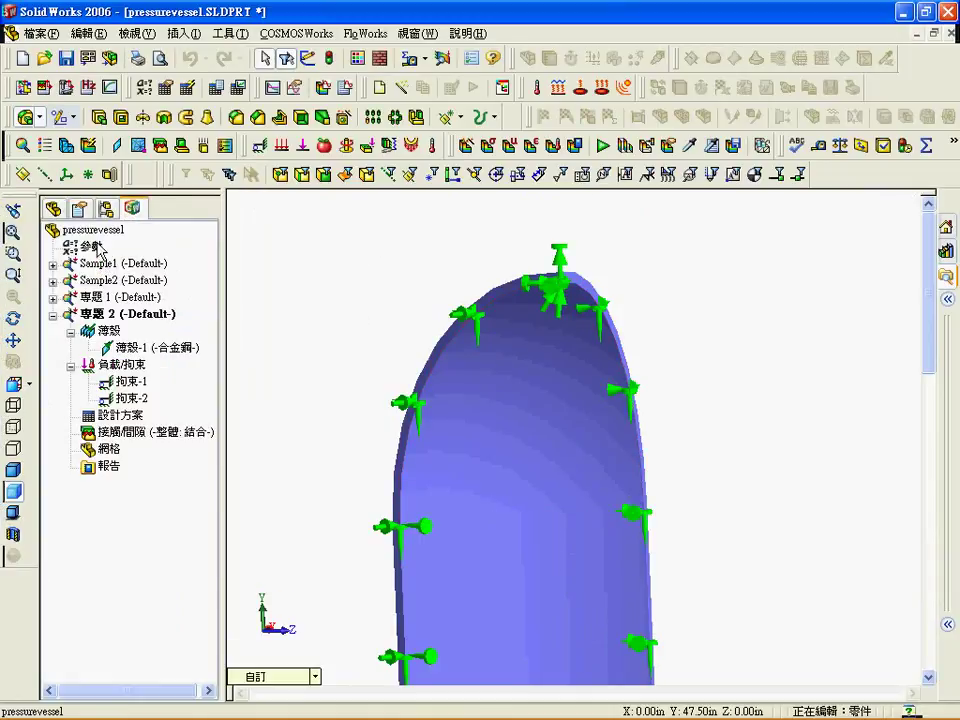
click(13, 231)
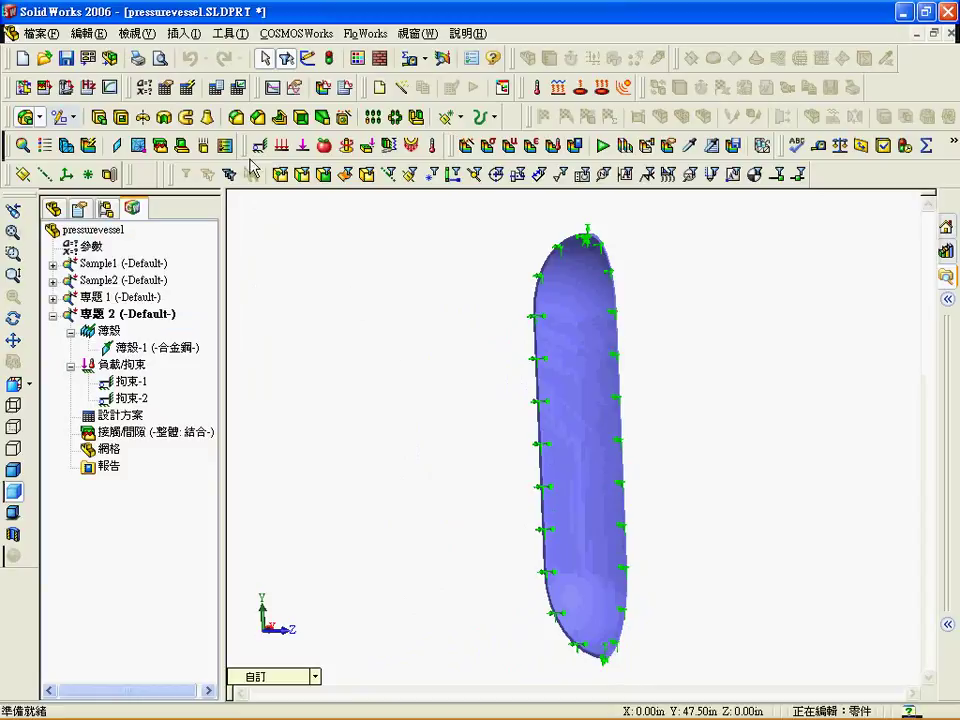
Apply a 200 psi pressure in English (IPS) units to the vessel's three faces
click(288, 148)
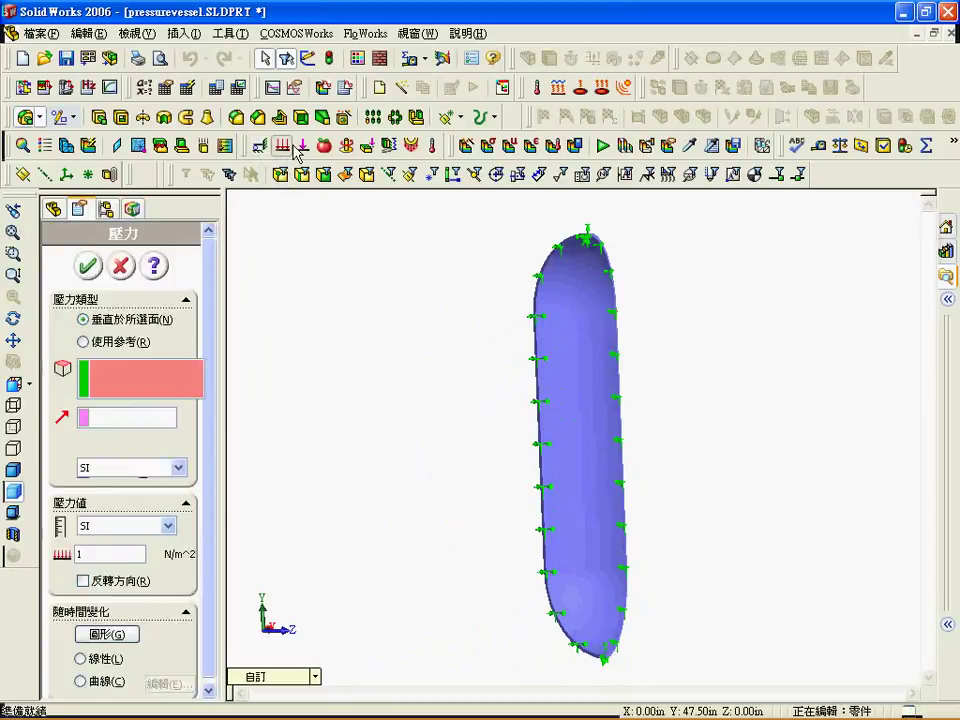
click(600, 306)
click(587, 390)
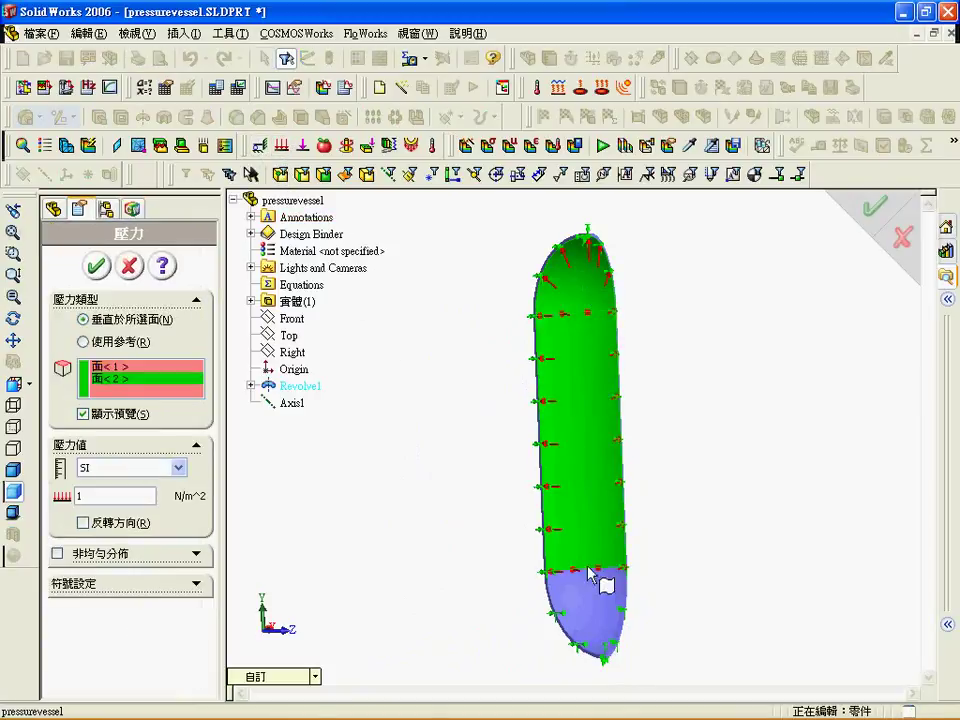
click(605, 628)
click(105, 468)
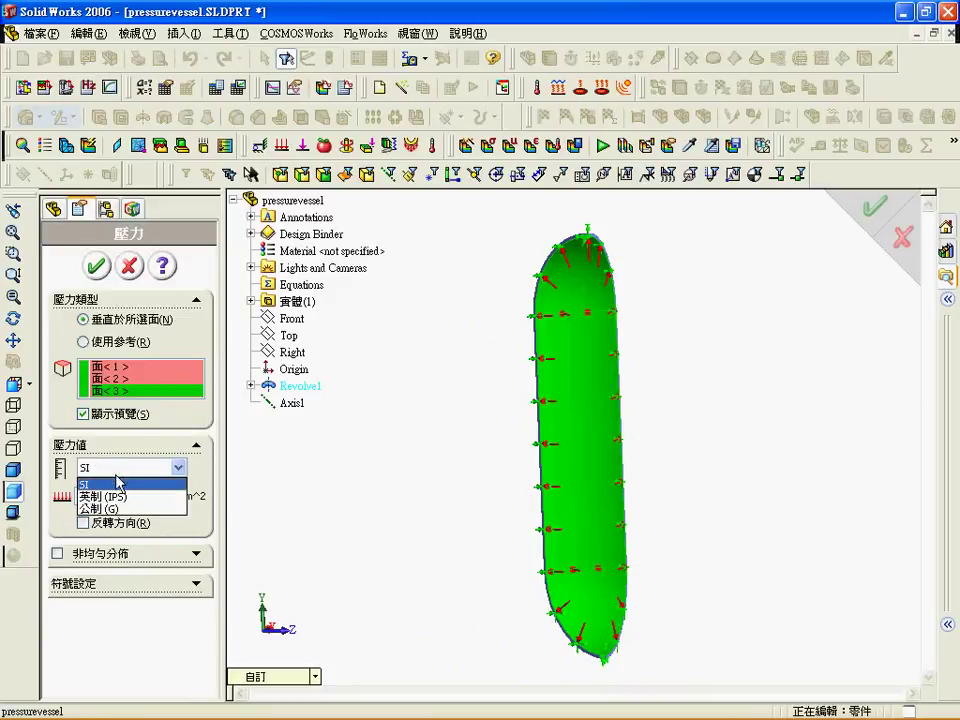
click(115, 497)
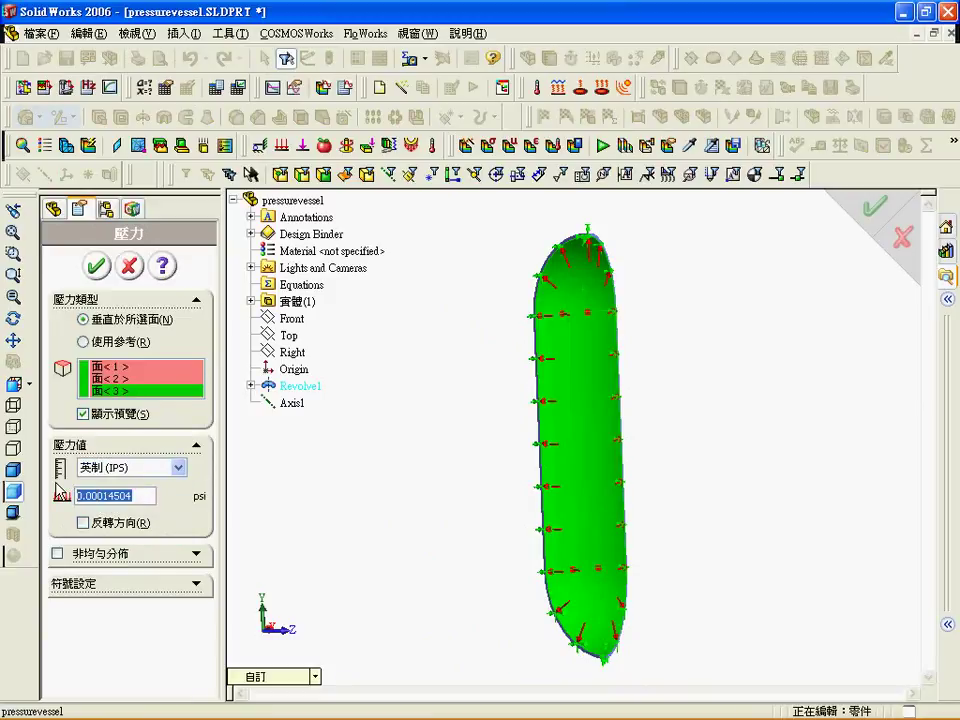
text(200)
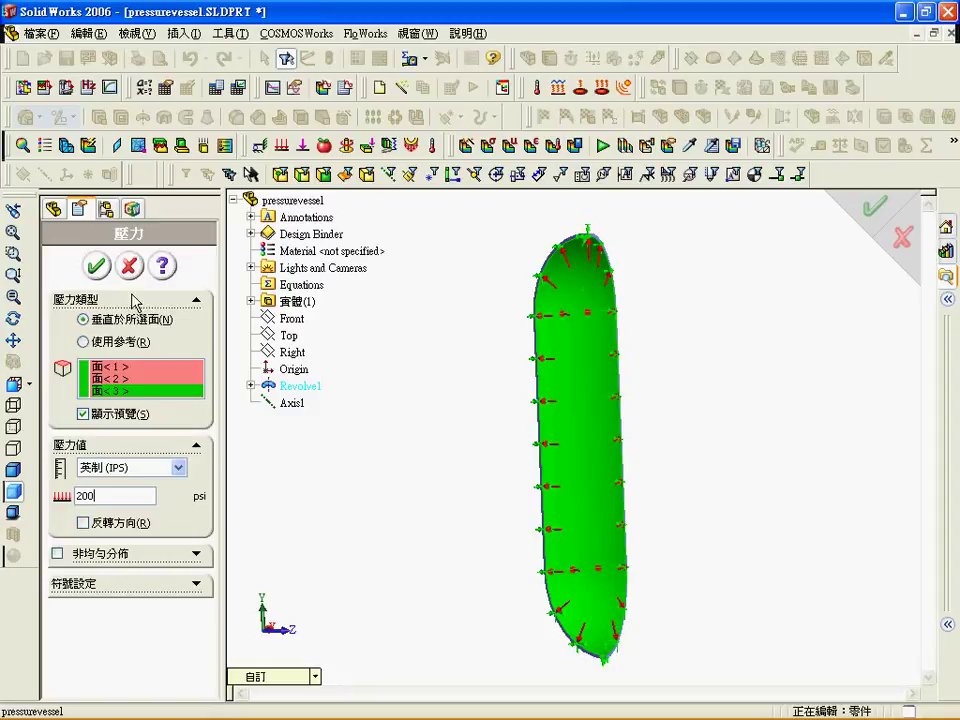
click(97, 266)
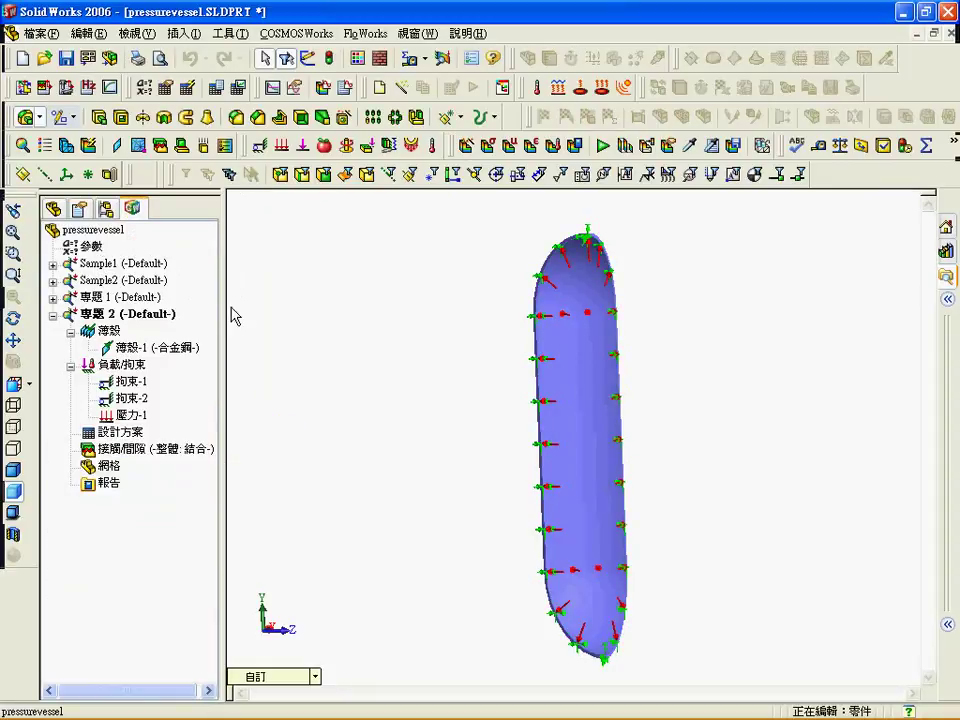
Mesh the shell with default options, running the analysis automatically after meshing
click(65, 145)
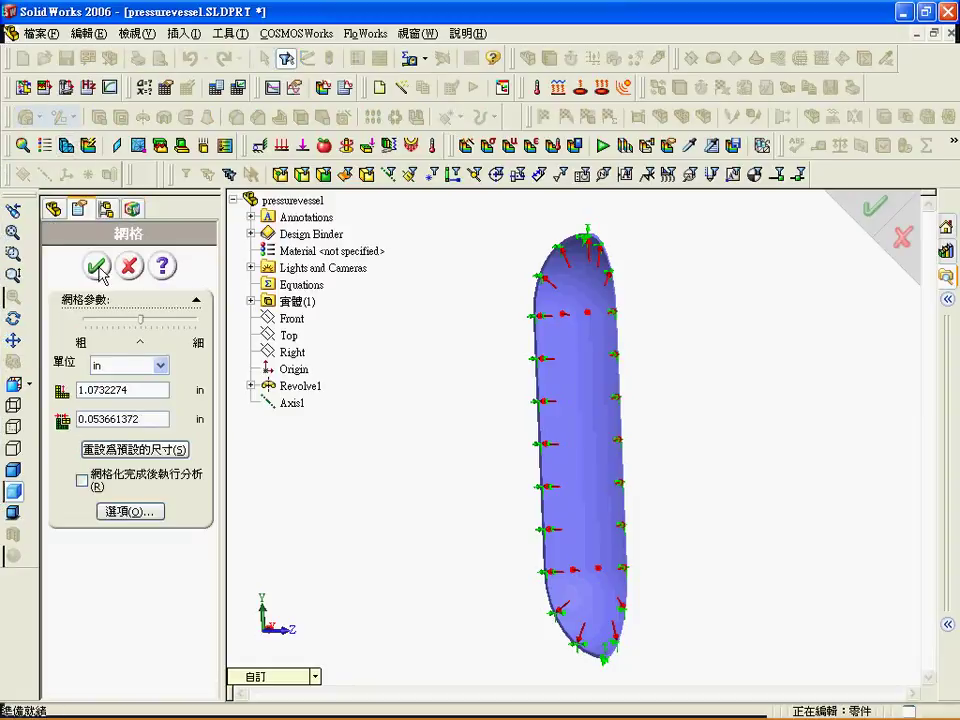
click(131, 512)
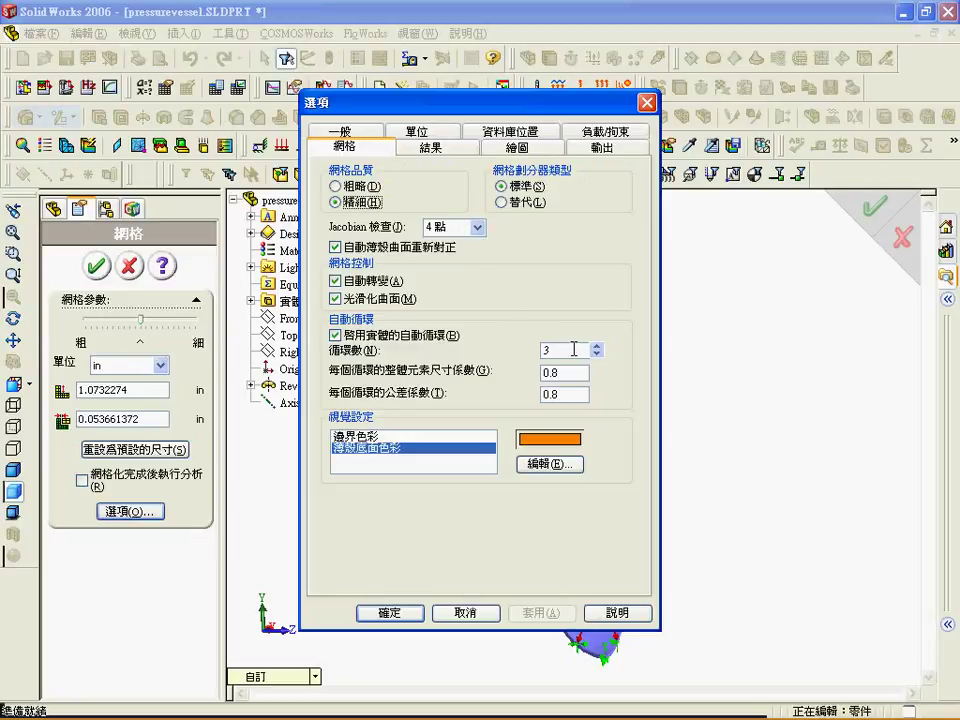
click(389, 612)
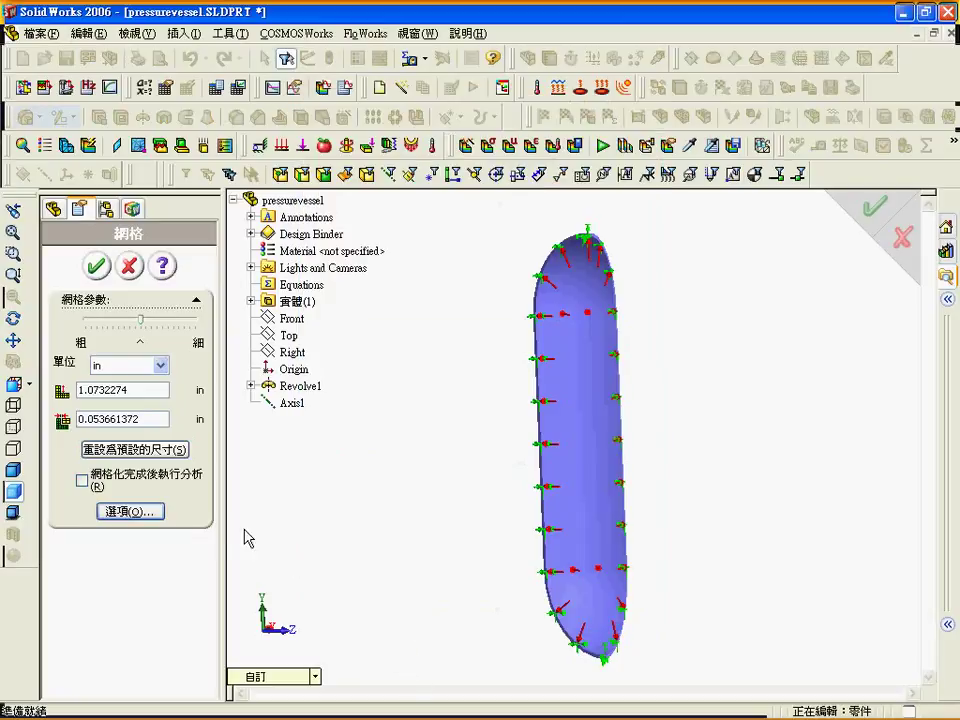
click(82, 482)
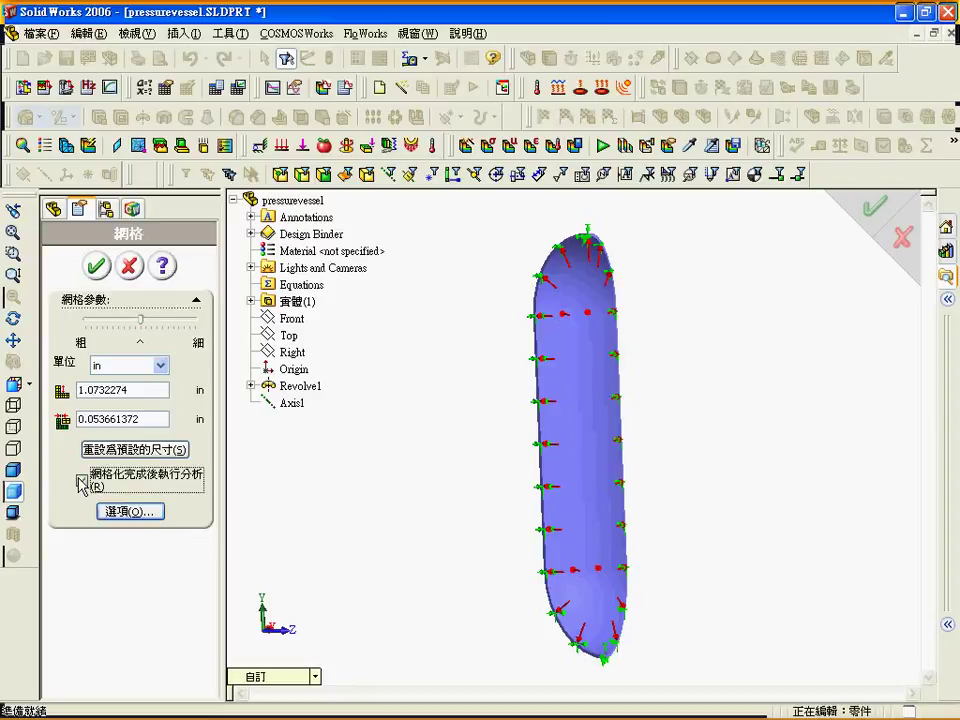
click(95, 268)
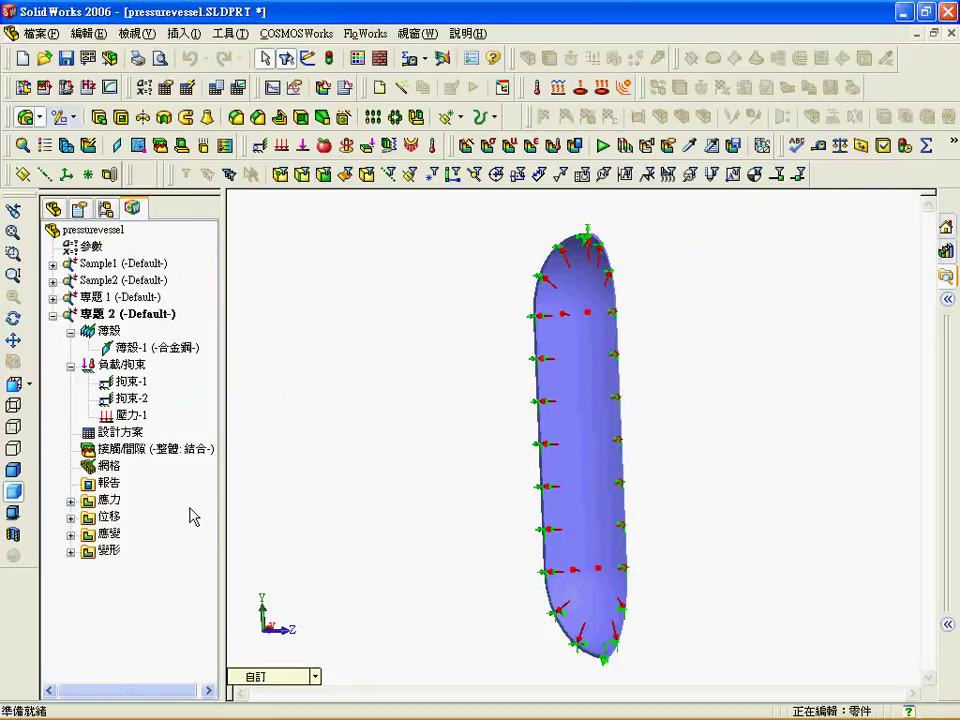
Display the 應力1 von Mises plot and change its units from N/m^2 to psi
click(70, 501)
double_click(135, 516)
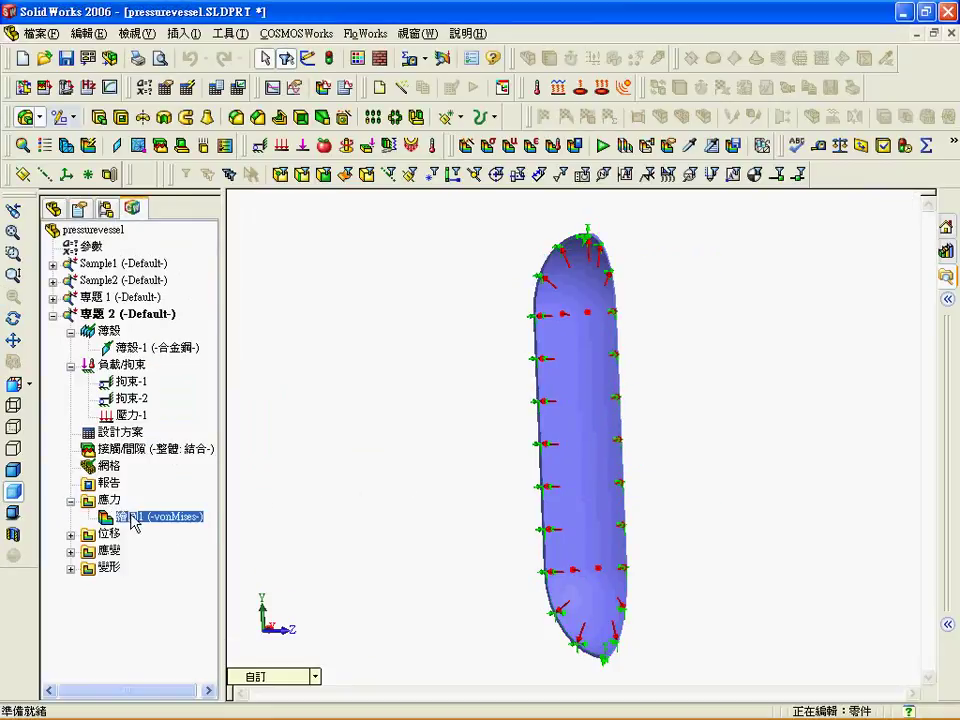
right_click(135, 519)
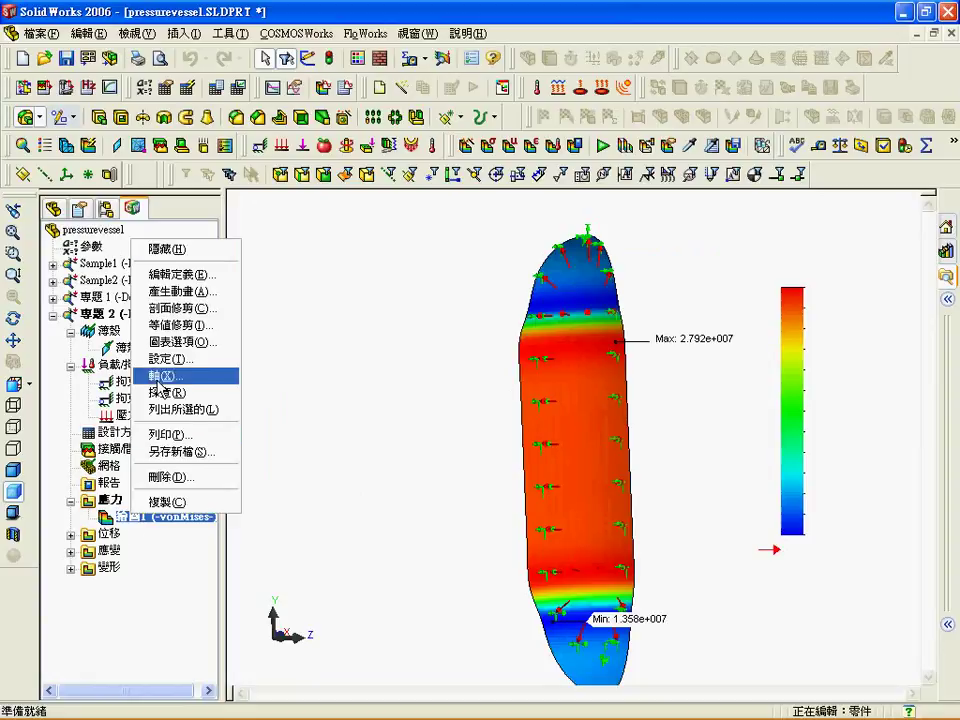
click(190, 276)
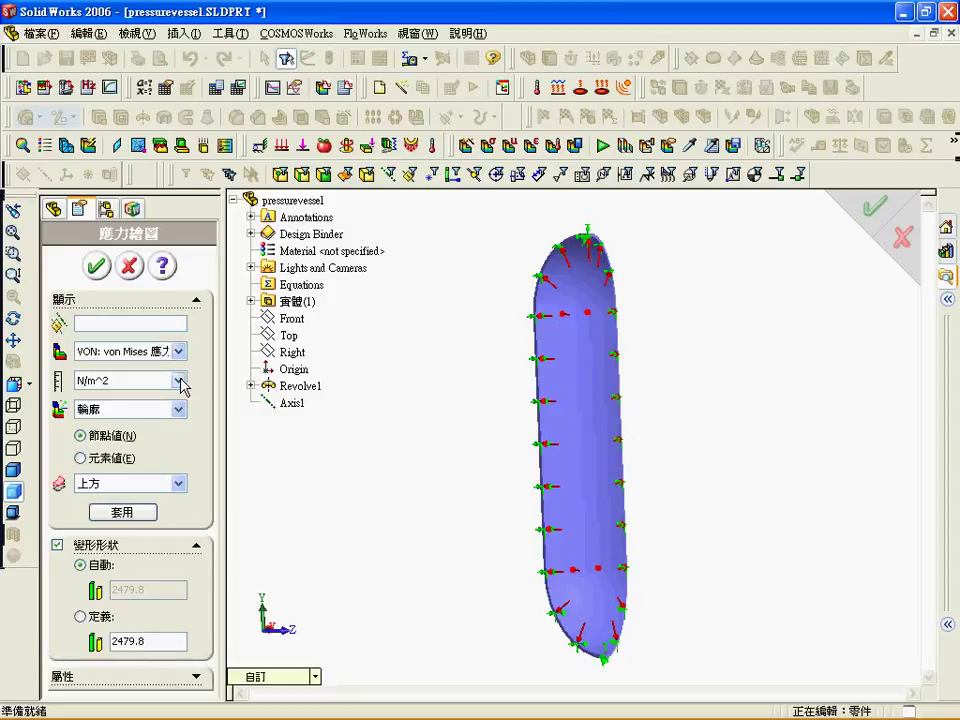
click(179, 380)
click(170, 410)
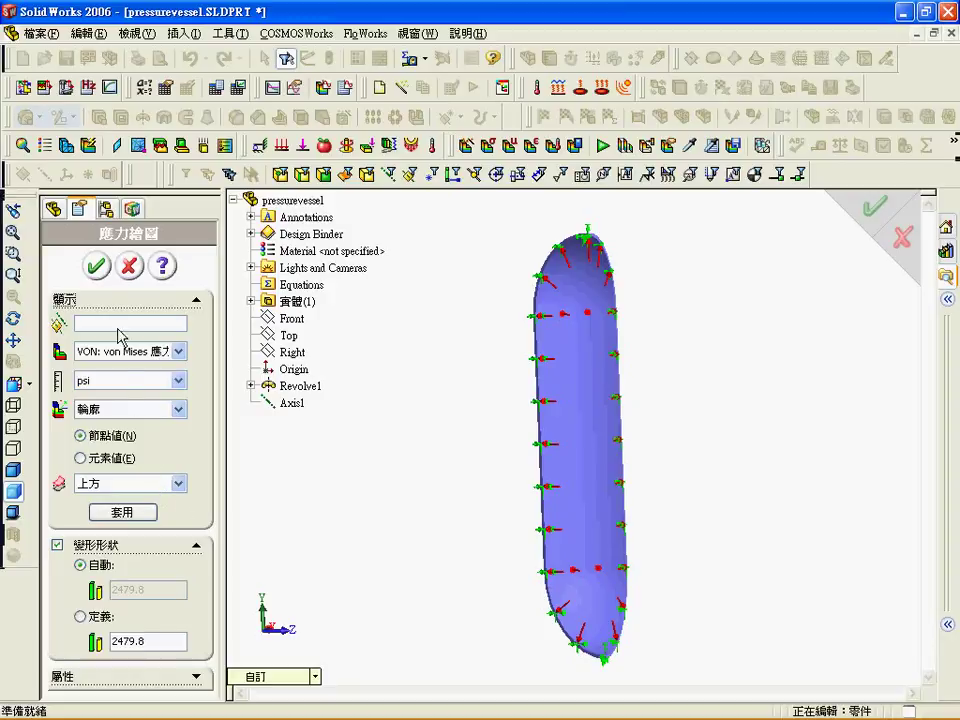
click(100, 268)
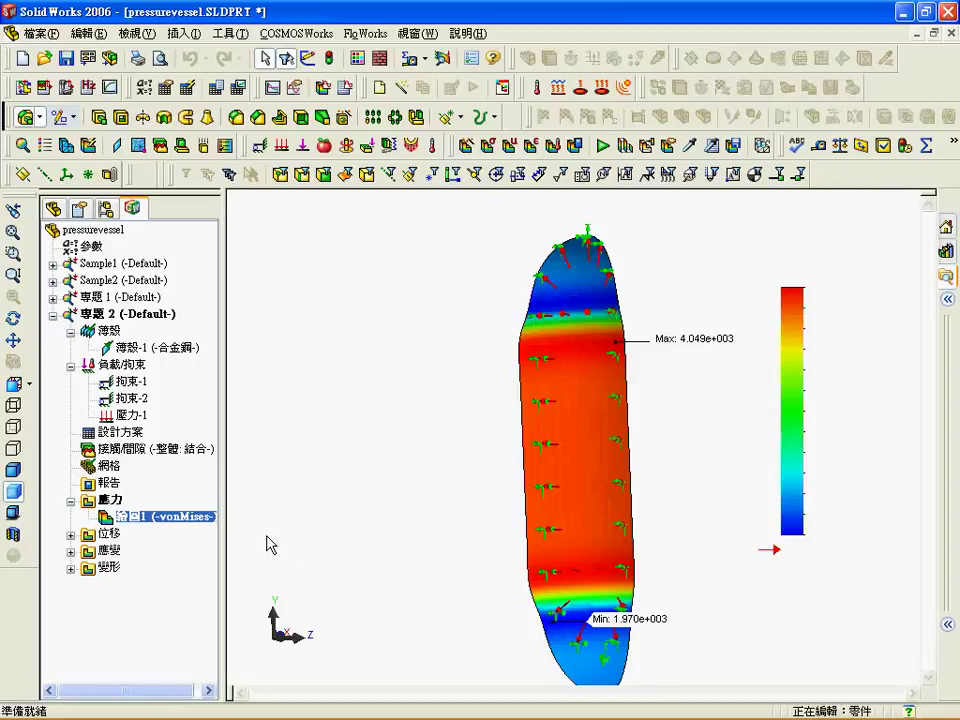
Switch the 應力1 plot's shell face from 上方 (top) to 底部 (bottom)
right_click(171, 519)
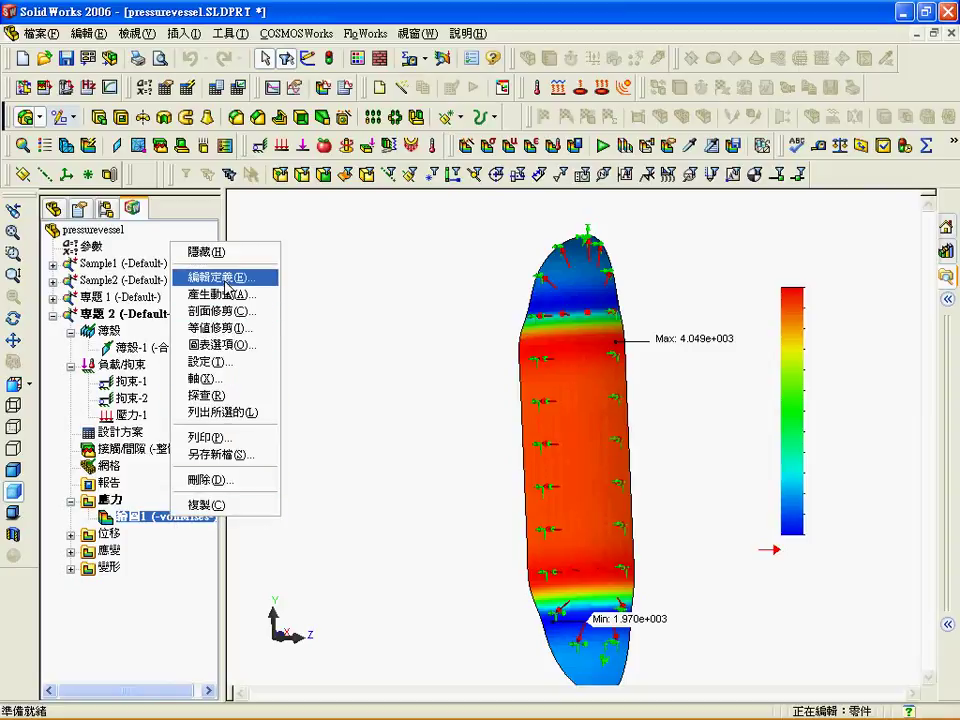
click(212, 216)
click(172, 480)
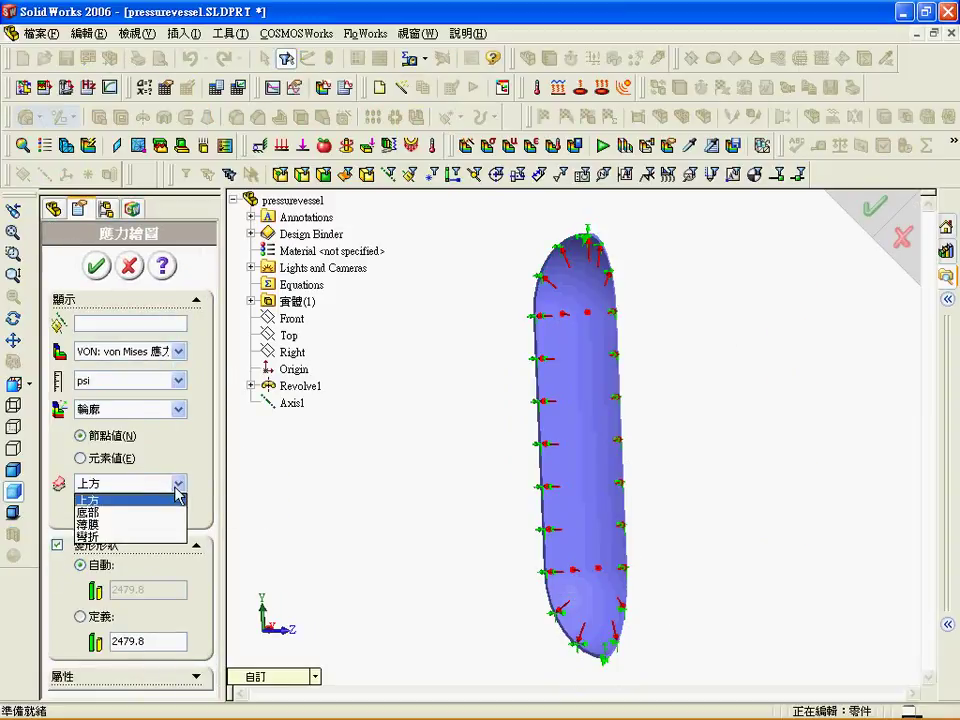
click(172, 509)
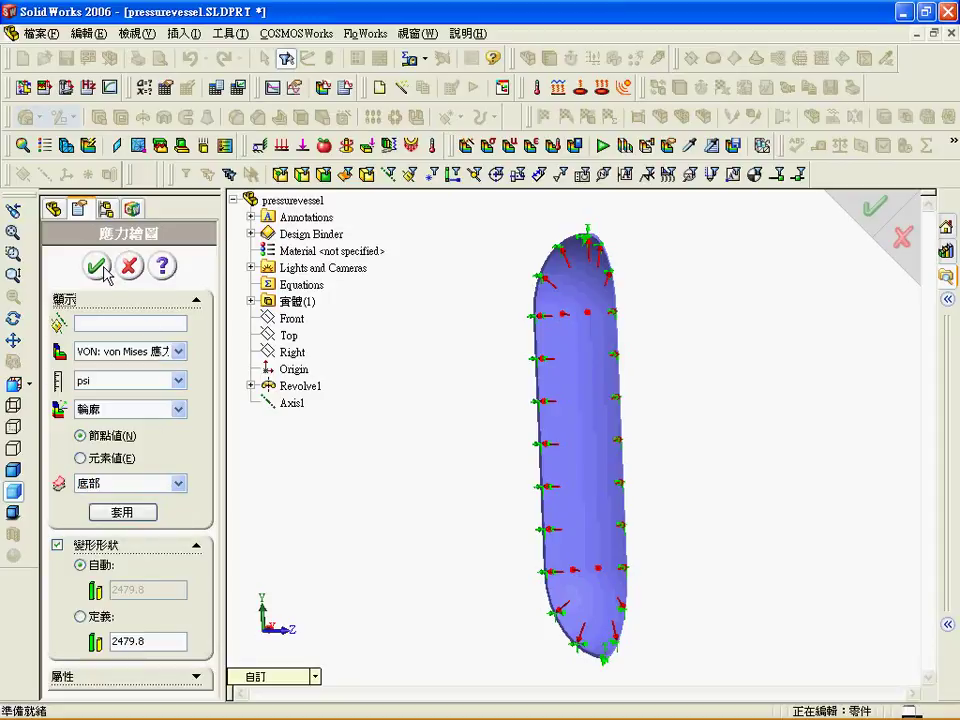
click(128, 268)
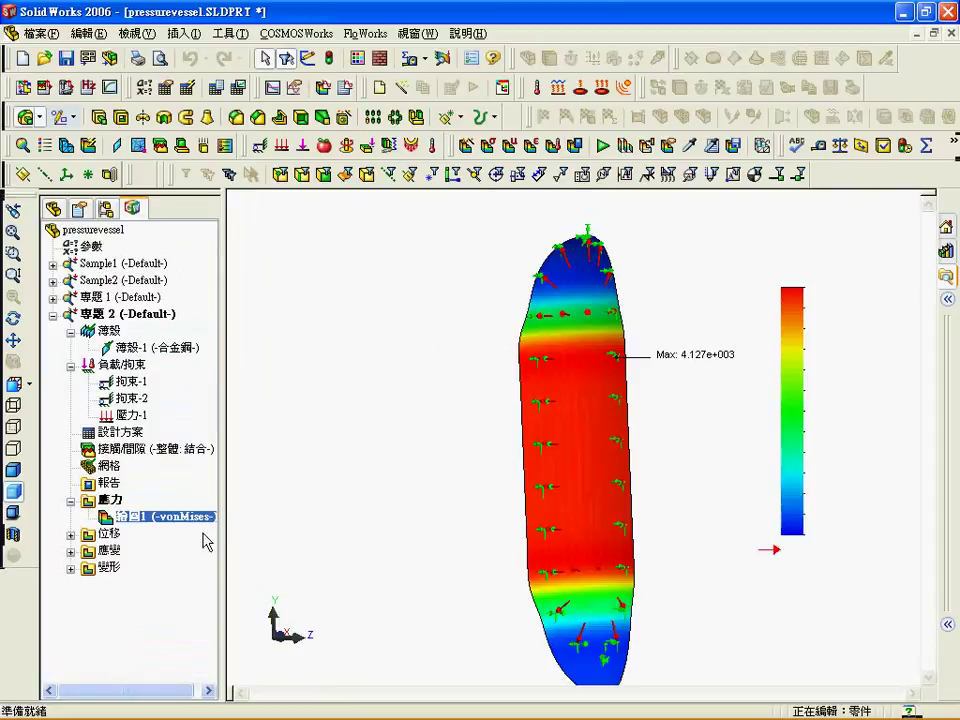